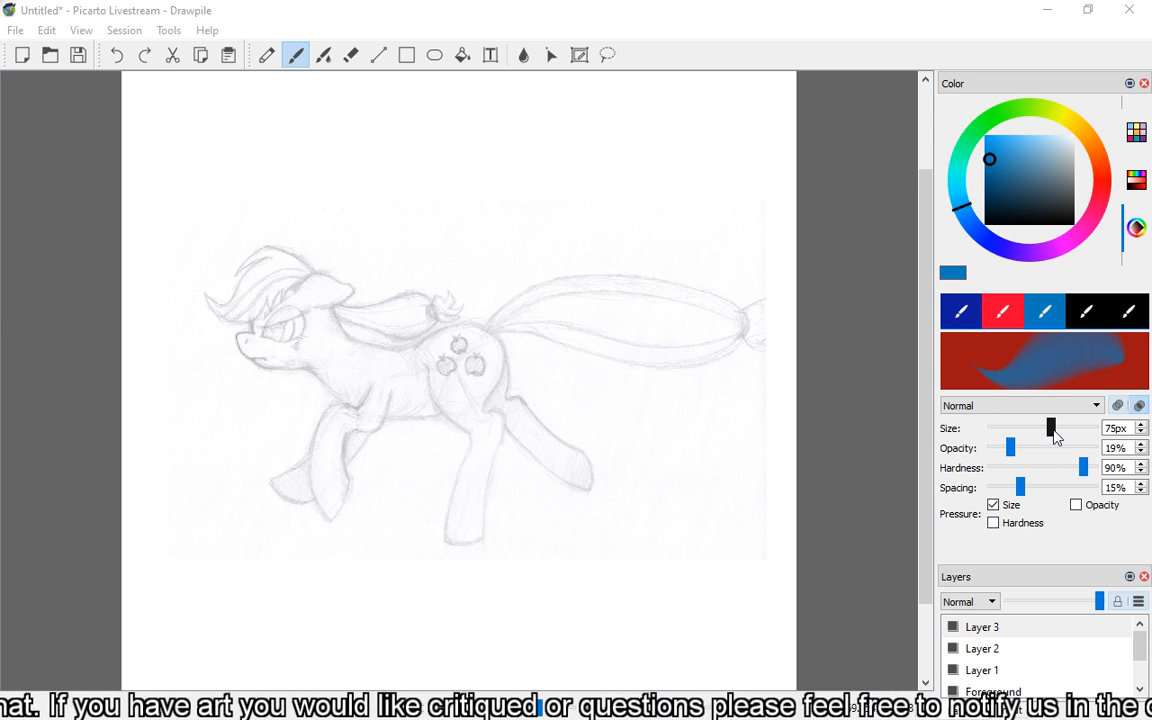
- Set the brush size to 11 px for marking up the scanned pony sketch
{"action": "left_click_drag", "start_coordinate": [1055, 430], "coordinate": [1005, 449]}
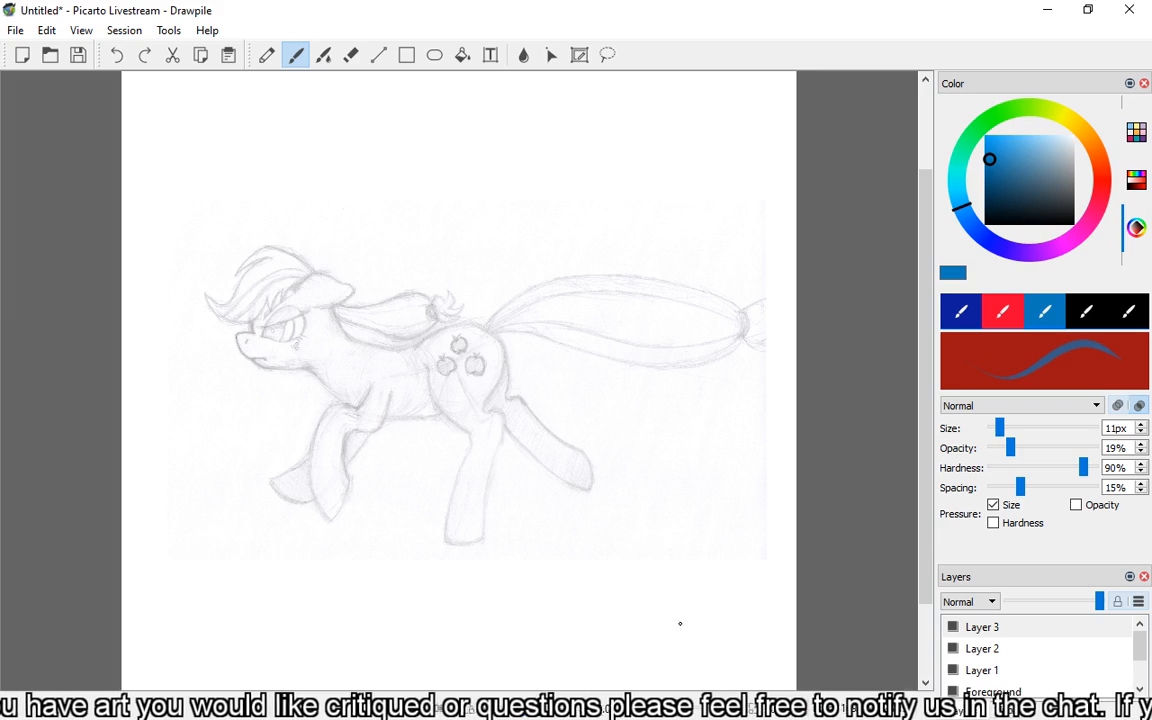
{"action": "scroll", "coordinate": [458, 386], "scroll_direction": "up", "scroll_amount": 5}
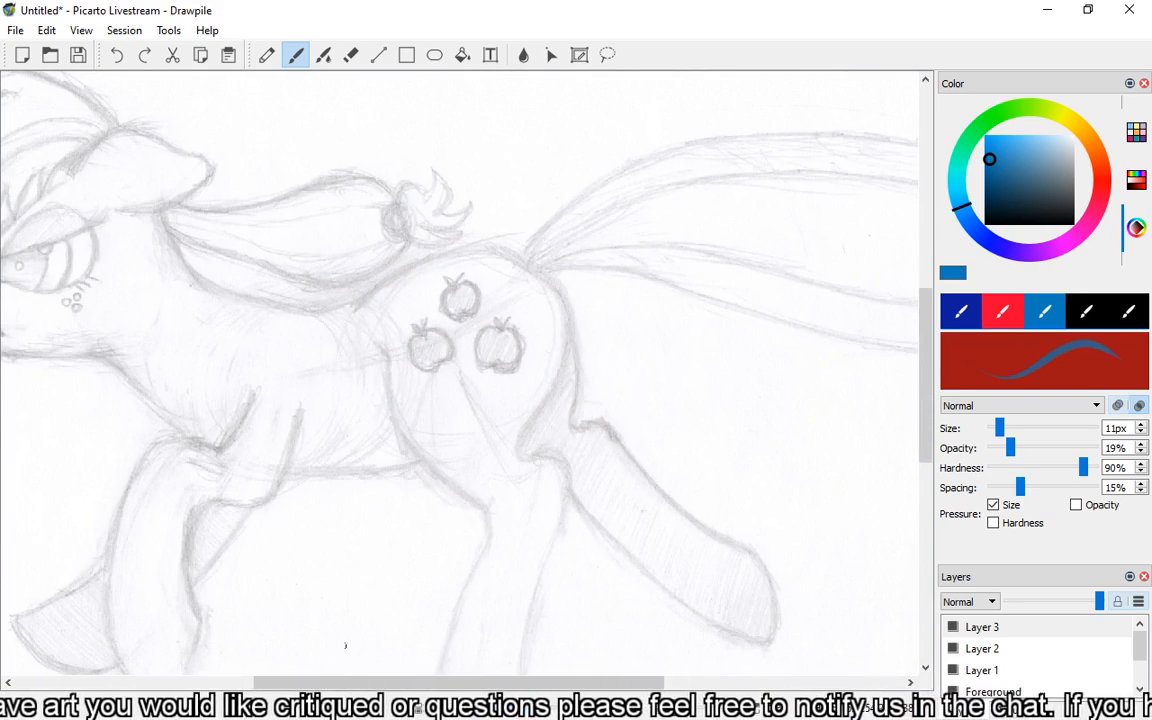
{"action": "left_click_drag", "start_coordinate": [305, 688], "coordinate": [233, 688]}
{"action": "scroll", "coordinate": [468, 390], "scroll_direction": "down", "scroll_amount": 1}
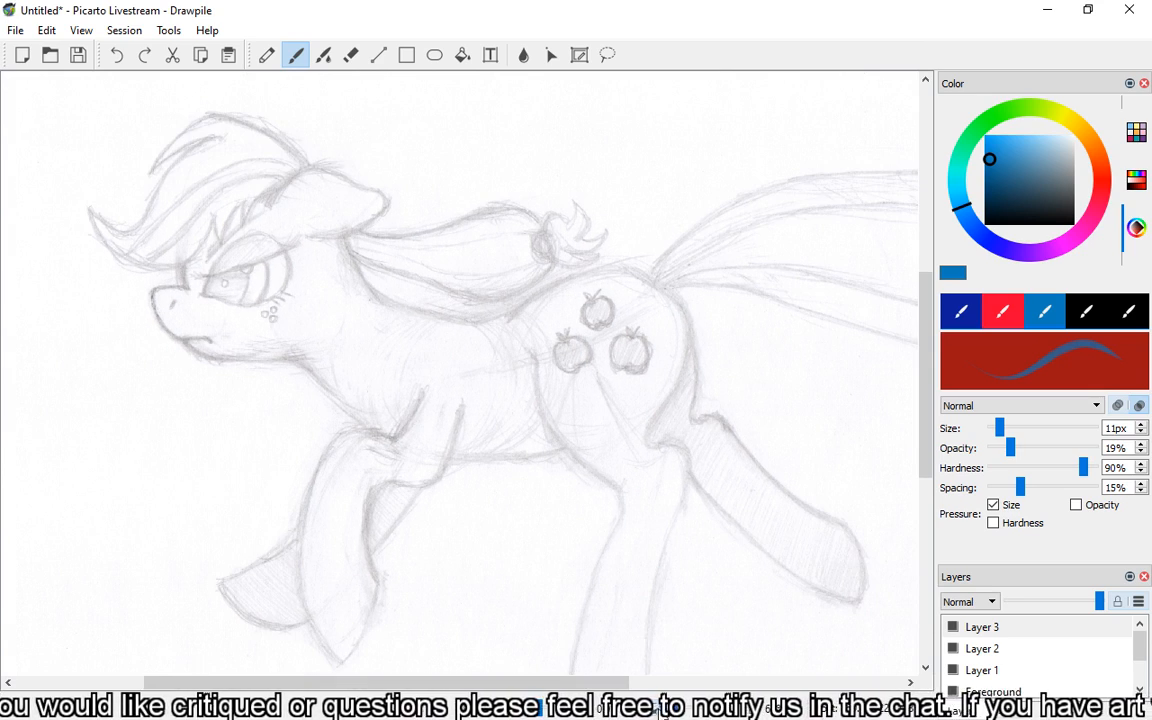
{"action": "scroll", "coordinate": [460, 380], "scroll_direction": "down", "scroll_amount": 3}
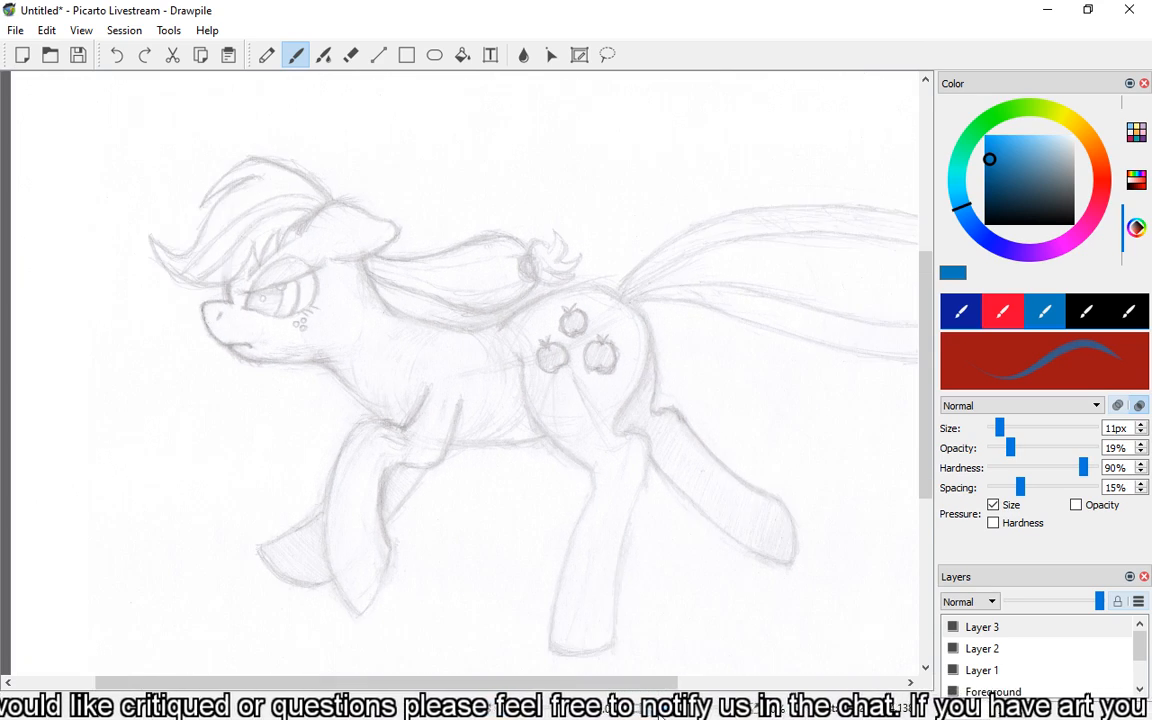
{"action": "left_click_drag", "start_coordinate": [441, 682], "coordinate": [487, 682]}
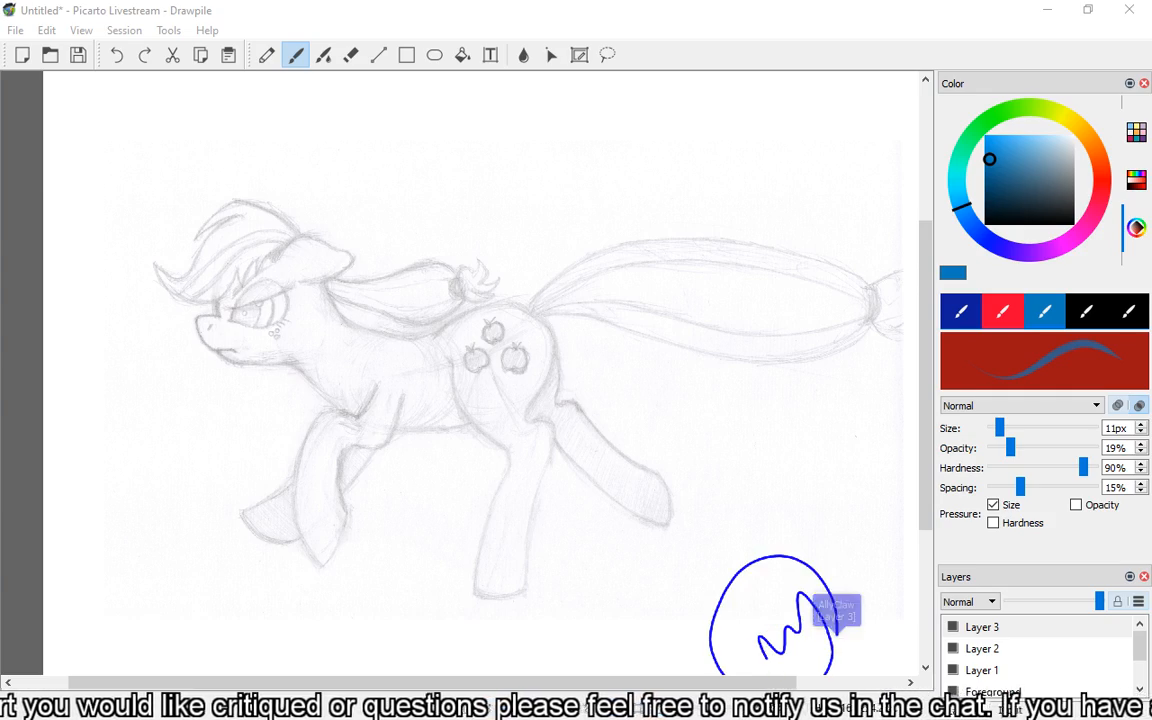
- Switch to the browser, look over the Stormy Sea drawing on DeviantArt, and close its tab
{"action": "key", "text": "alt+Tab"}
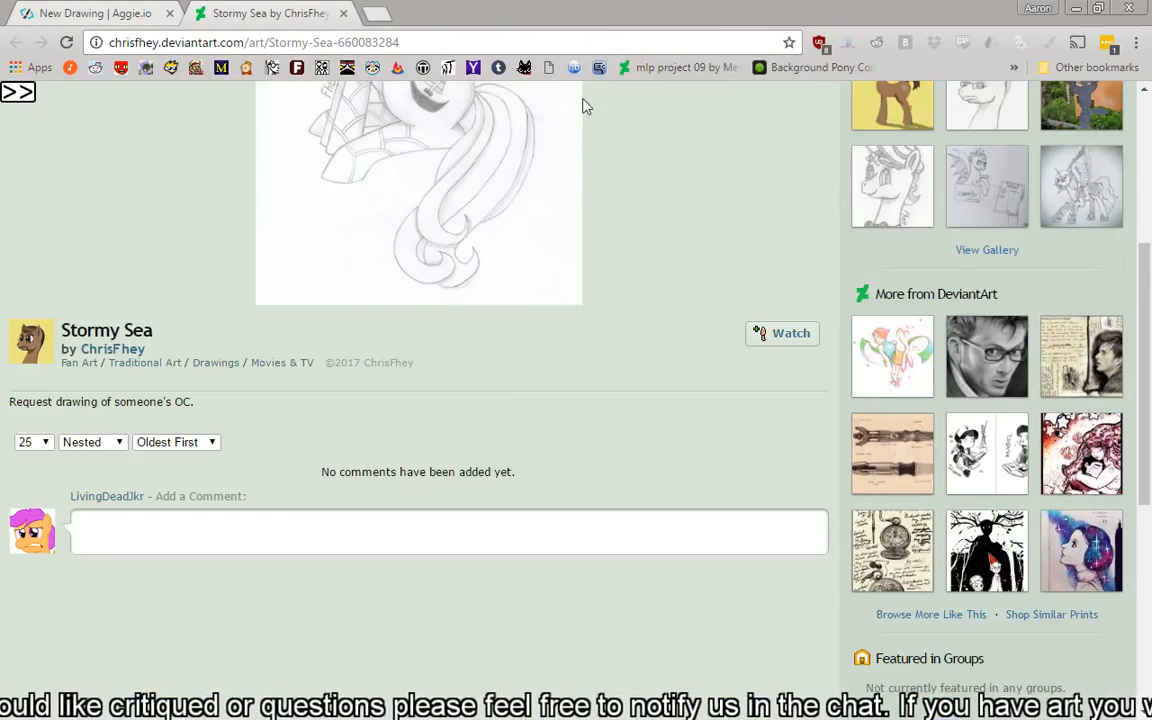
{"action": "scroll", "coordinate": [585, 107], "scroll_direction": "up", "scroll_amount": 4}
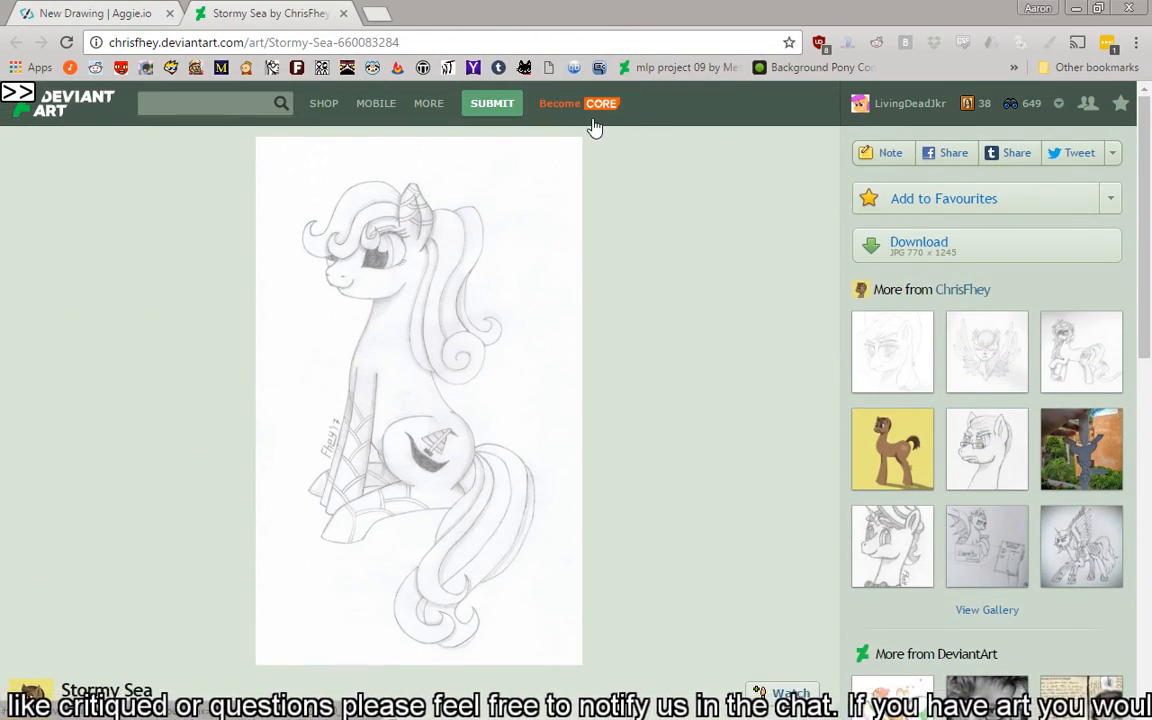
{"action": "scroll", "coordinate": [597, 123], "scroll_direction": "down", "scroll_amount": 2}
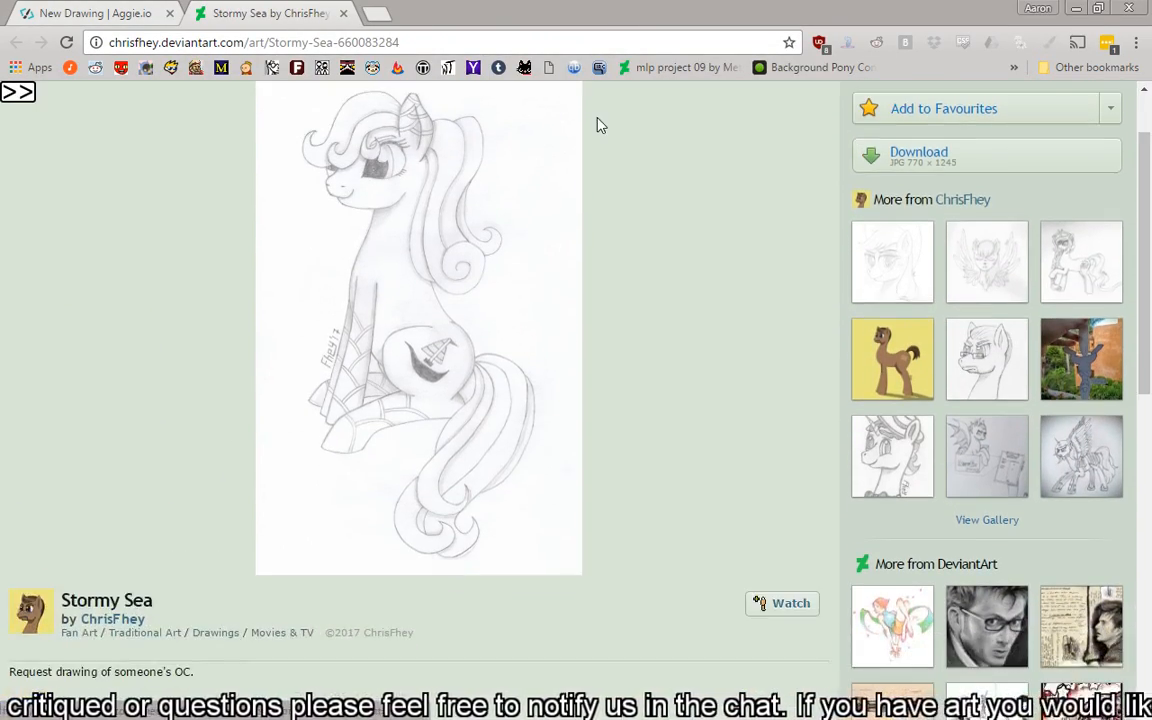
{"action": "scroll", "coordinate": [432, 152], "scroll_direction": "up", "scroll_amount": 2}
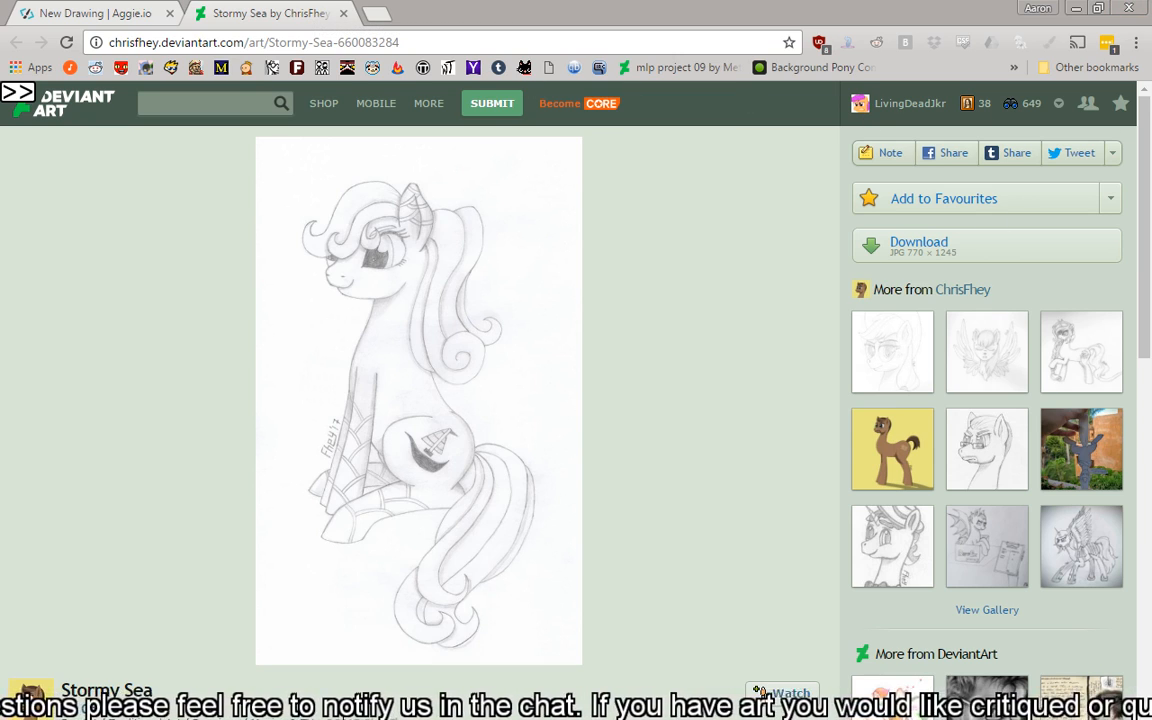
{"action": "middle_click", "coordinate": [288, 15]}
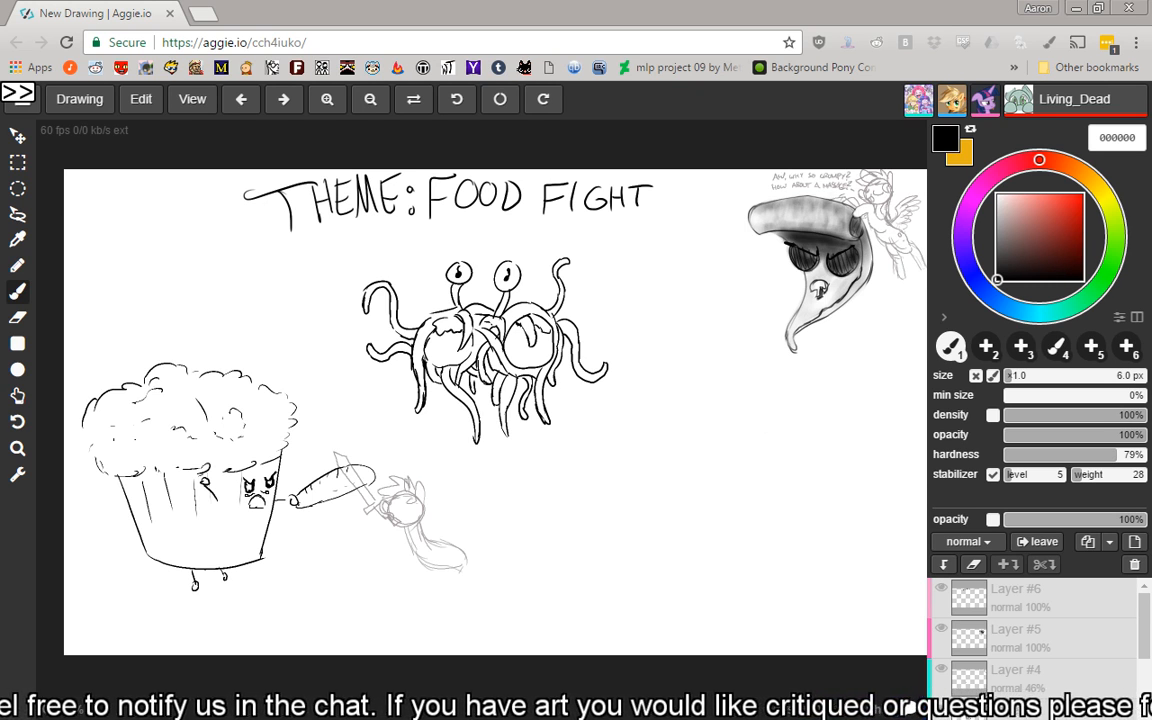
{"action": "left_click_drag", "start_coordinate": [703, 248], "coordinate": [716, 252]}
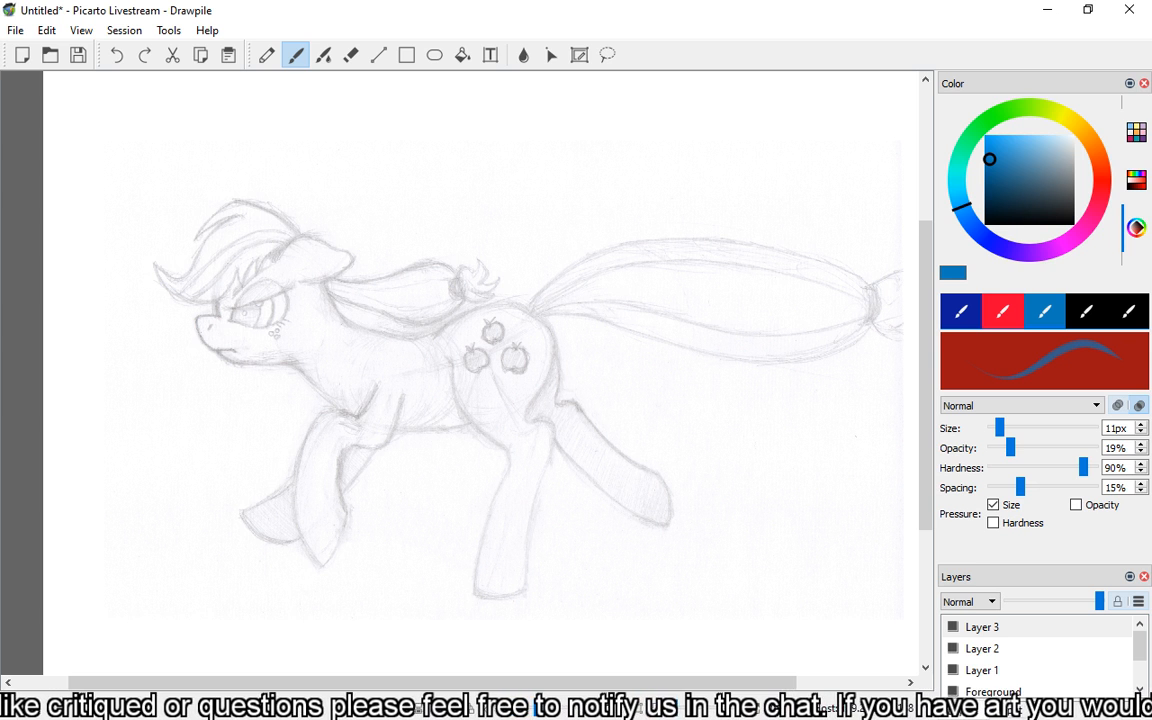
- Bring the browser window with the female pony run cycle reference on screen, study the poses, and close its tab
{"action": "left_click_drag", "start_coordinate": [266, 681], "coordinate": [306, 681]}
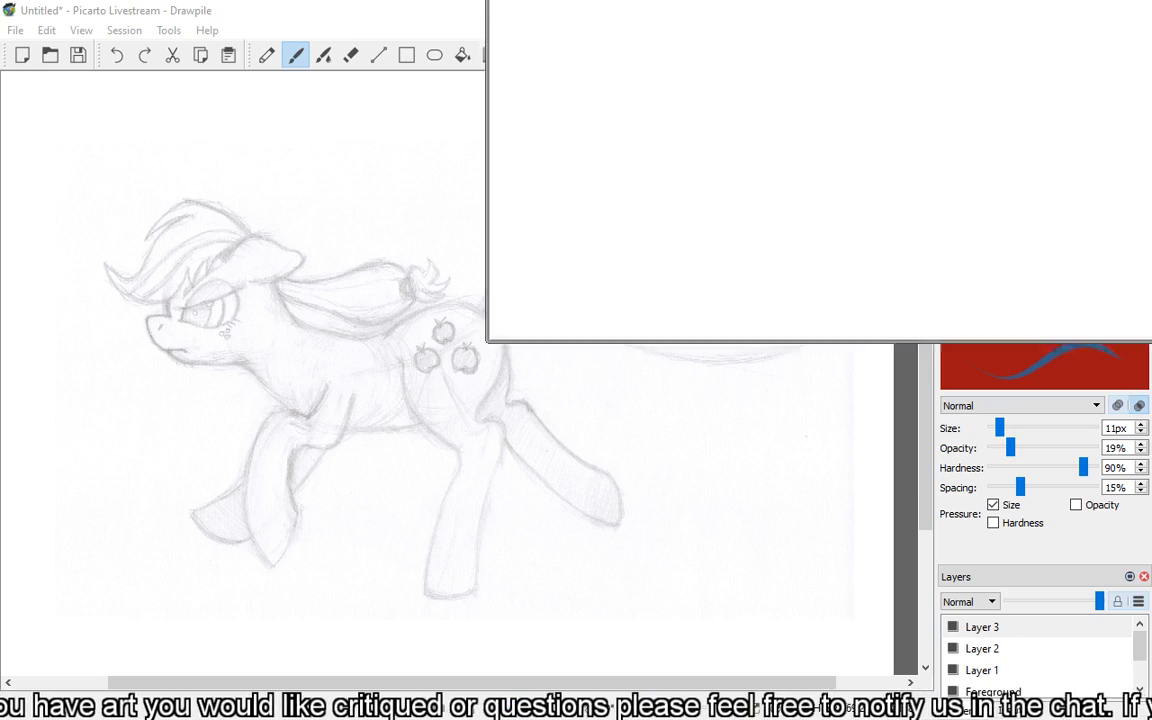
{"action": "left_click_drag", "start_coordinate": [1151, 0], "coordinate": [850, 18]}
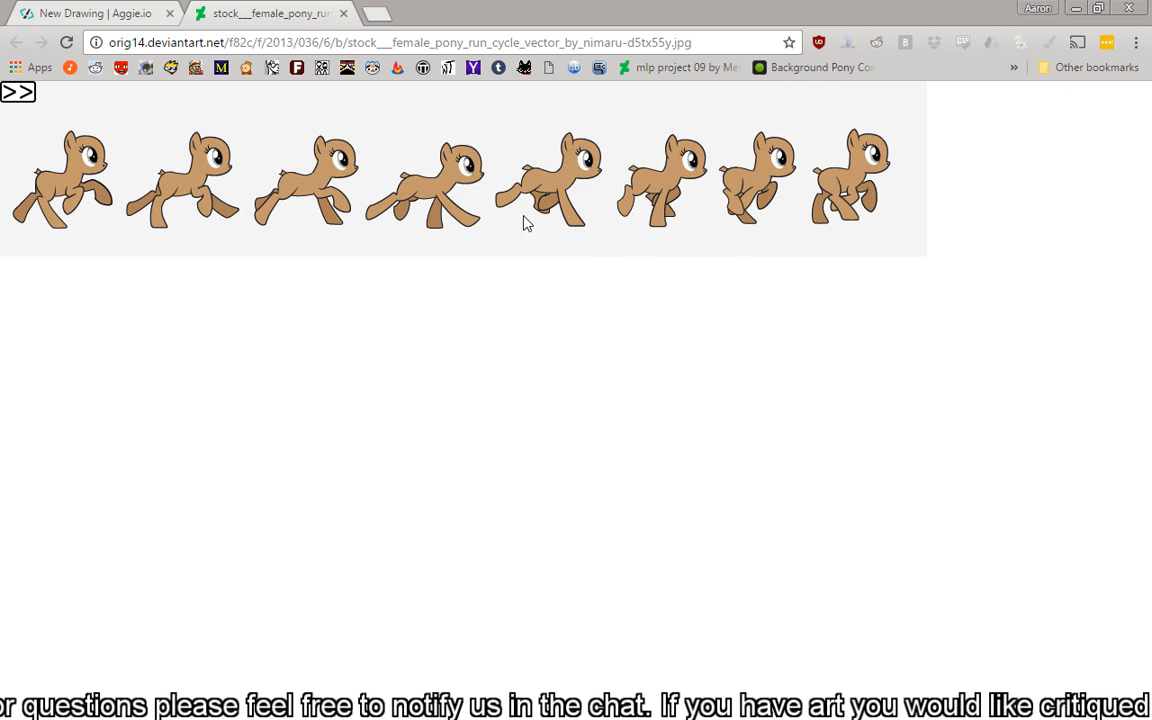
{"action": "middle_click", "coordinate": [284, 16]}
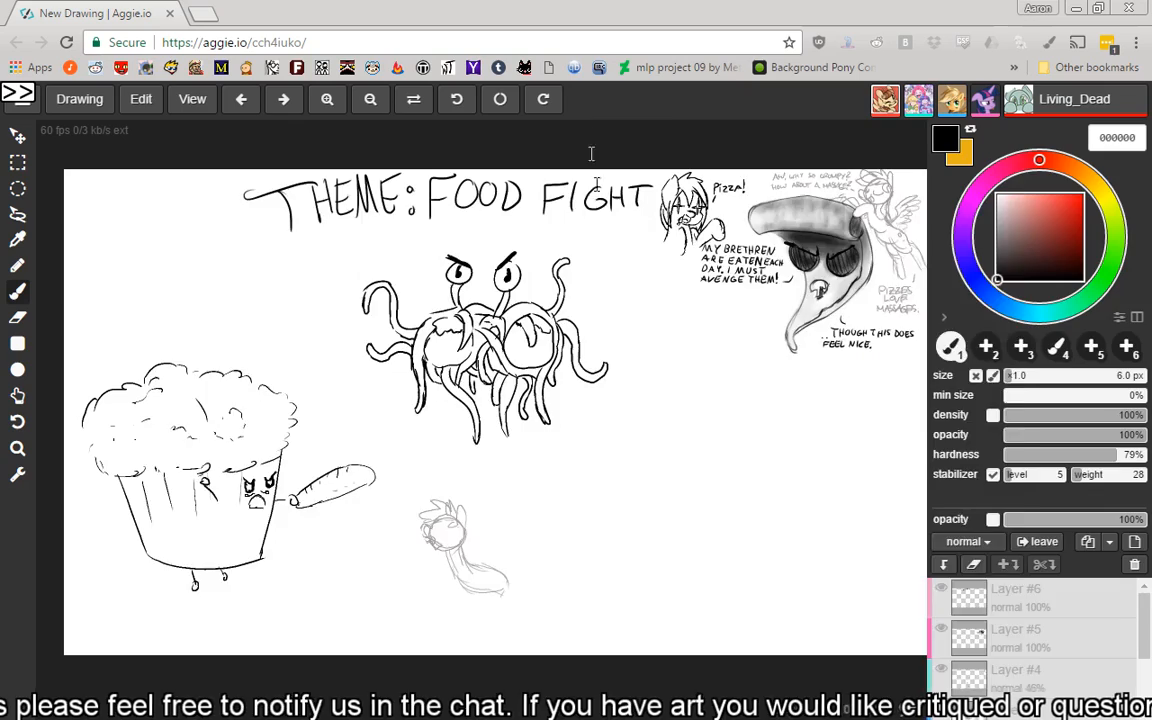
- Bring up the running horse photo references and maximise the window showing muybridge_horse.png to study the gallop poses
{"action": "mouse_move", "coordinate": [710, 201]}
{"action": "left_mouse_down"}
{"action": "mouse_move", "coordinate": [738, 172]}
{"action": "mouse_move", "coordinate": [705, 198]}
{"action": "left_mouse_up"}
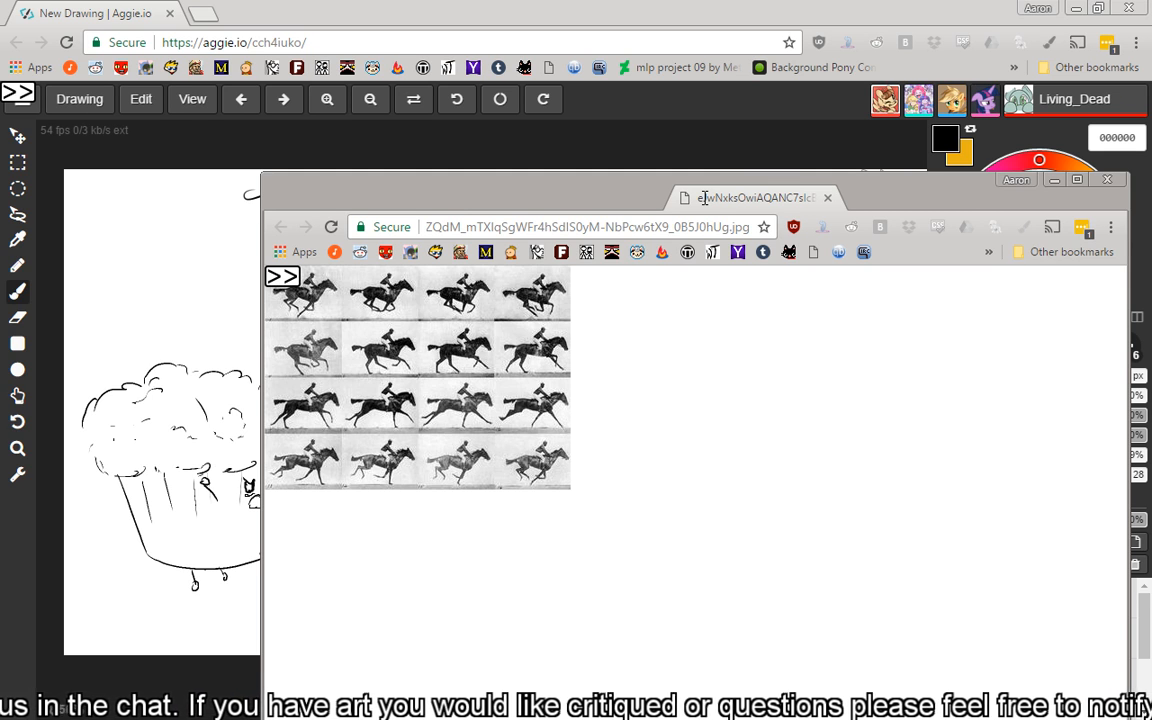
{"action": "mouse_move", "coordinate": [704, 198]}
{"action": "left_mouse_down"}
{"action": "mouse_move", "coordinate": [776, 229]}
{"action": "mouse_move", "coordinate": [1151, 60]}
{"action": "mouse_move", "coordinate": [1151, 30]}
{"action": "left_mouse_up"}
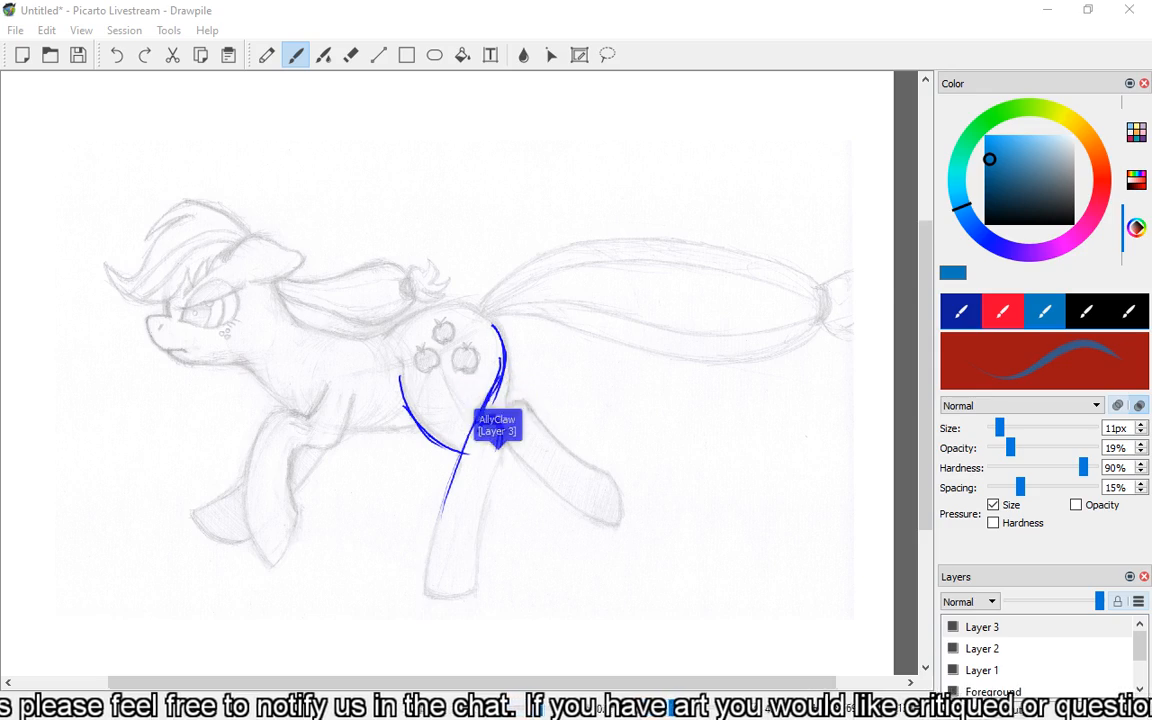
{"action": "key", "text": "alt+Tab"}
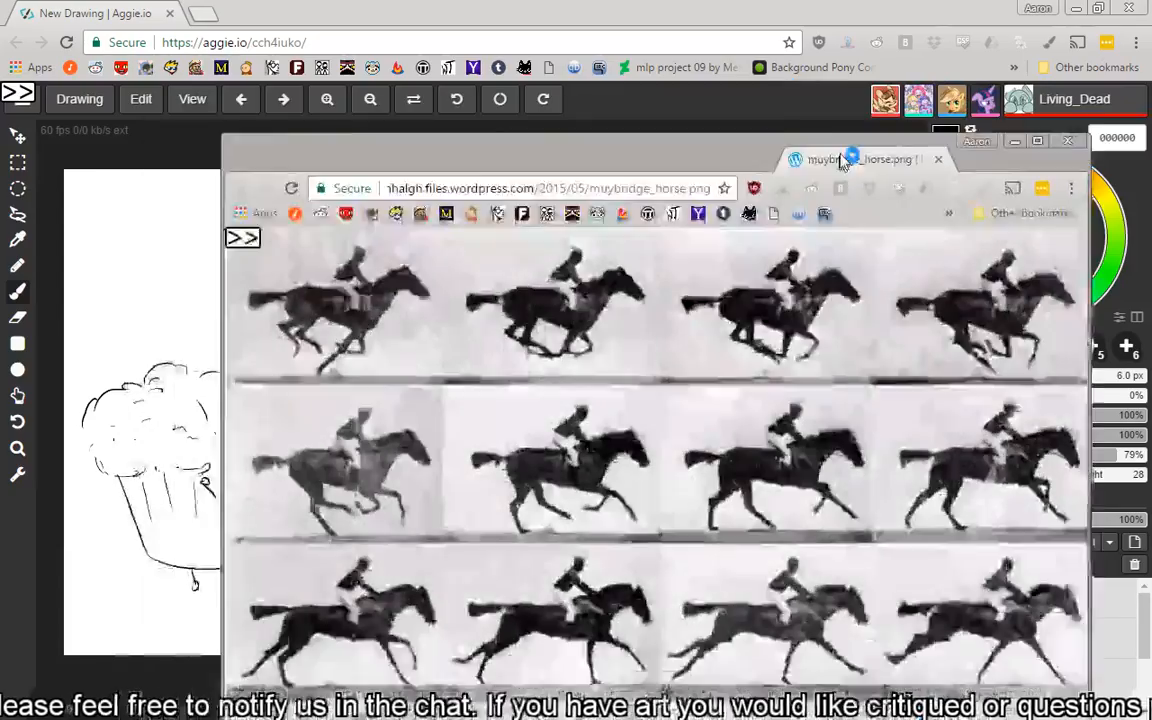
{"action": "key", "text": "super+Up"}
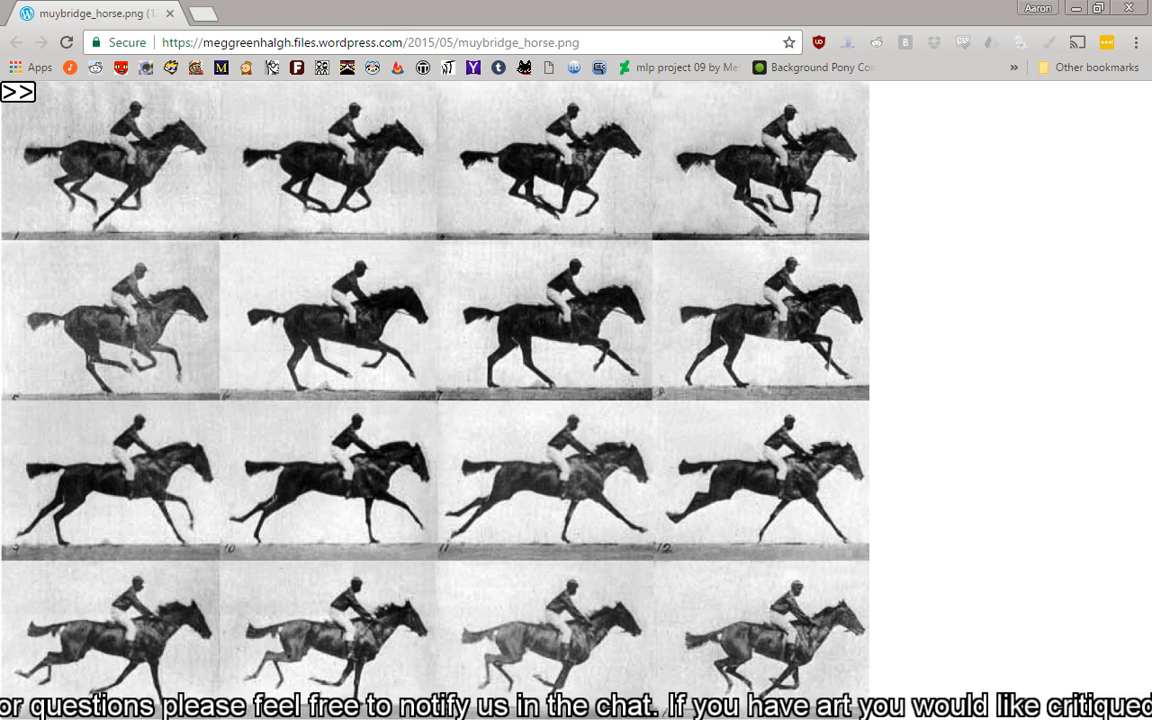
- Switch back to Drawpile, choose red as the brush colour, and sketch short strokes above the base of the tail
{"action": "key", "text": "alt+Tab"}
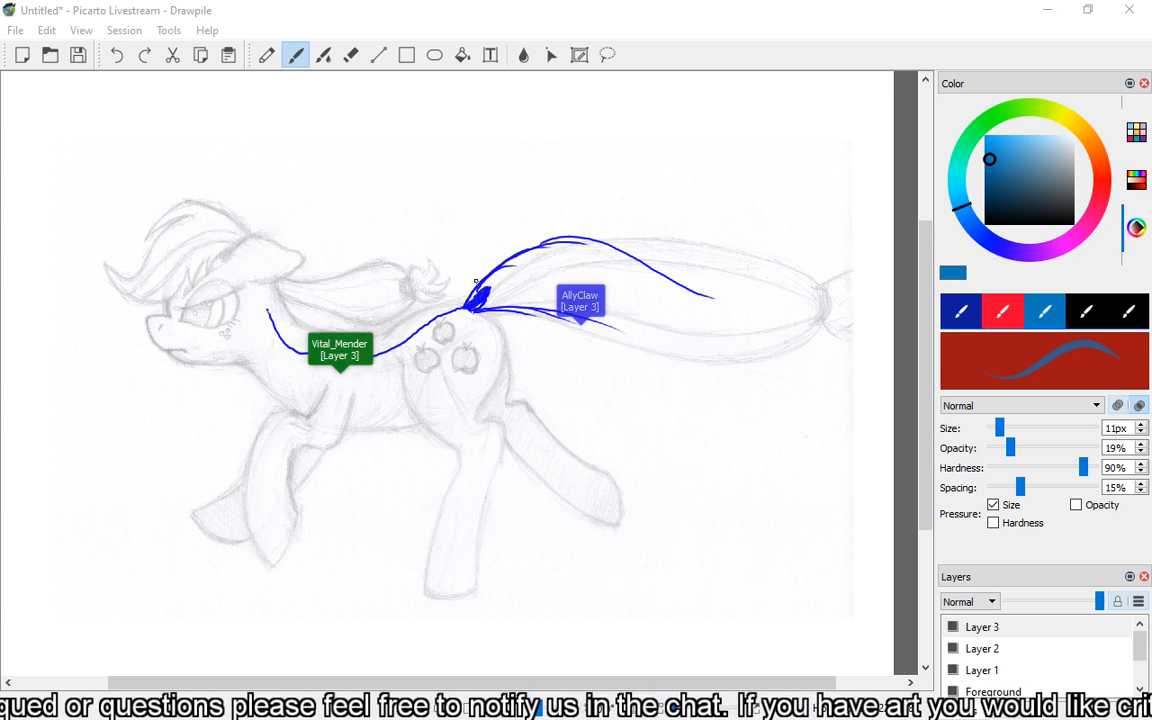
{"action": "left_click", "coordinate": [1097, 204]}
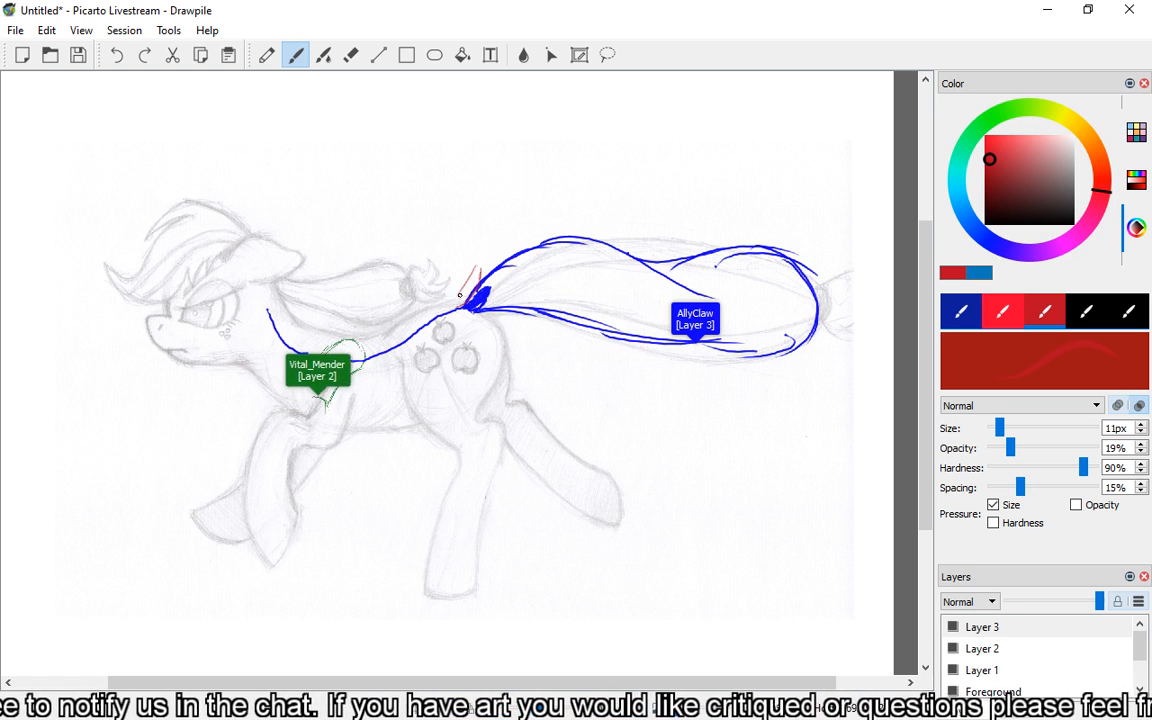
{"action": "mouse_move", "coordinate": [480, 266]}
{"action": "left_mouse_down"}
{"action": "mouse_move", "coordinate": [452, 308]}
{"action": "mouse_move", "coordinate": [438, 270]}
{"action": "mouse_move", "coordinate": [447, 253]}
{"action": "mouse_move", "coordinate": [451, 292]}
{"action": "left_mouse_up"}
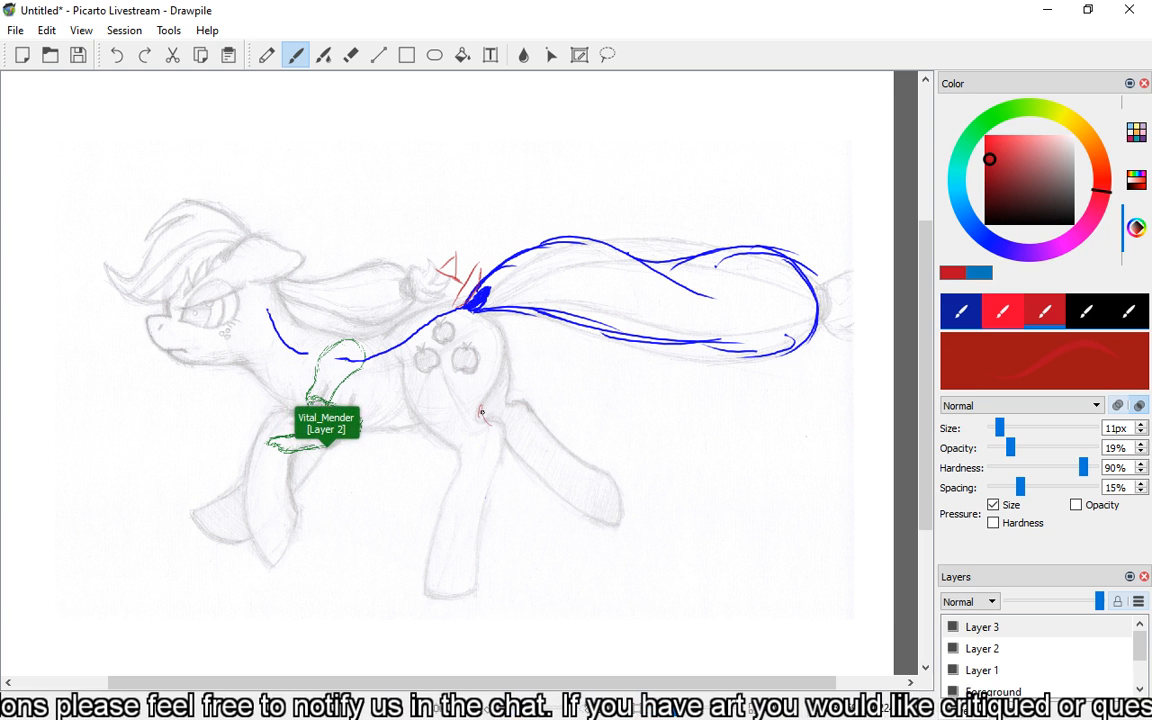
- Redraw the outline of the pony's near hind leg in red, from the thigh down to the hoof
{"action": "left_click_drag", "start_coordinate": [480, 405], "coordinate": [485, 500]}
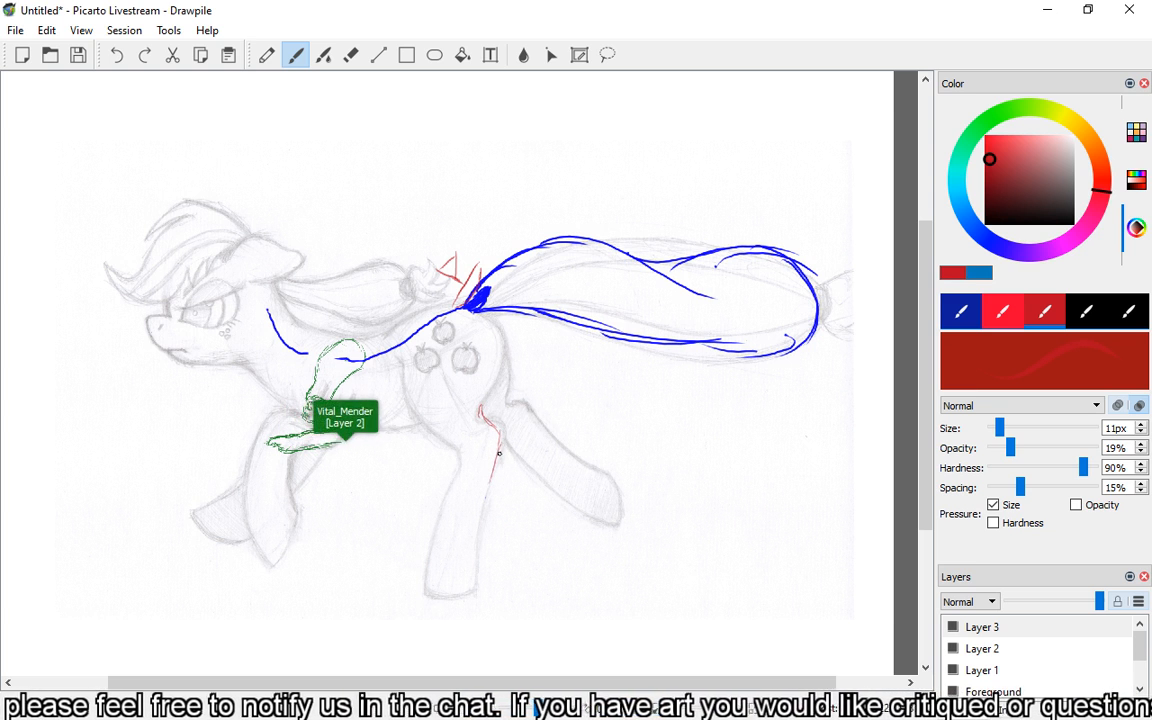
{"action": "left_click_drag", "start_coordinate": [460, 447], "coordinate": [430, 432]}
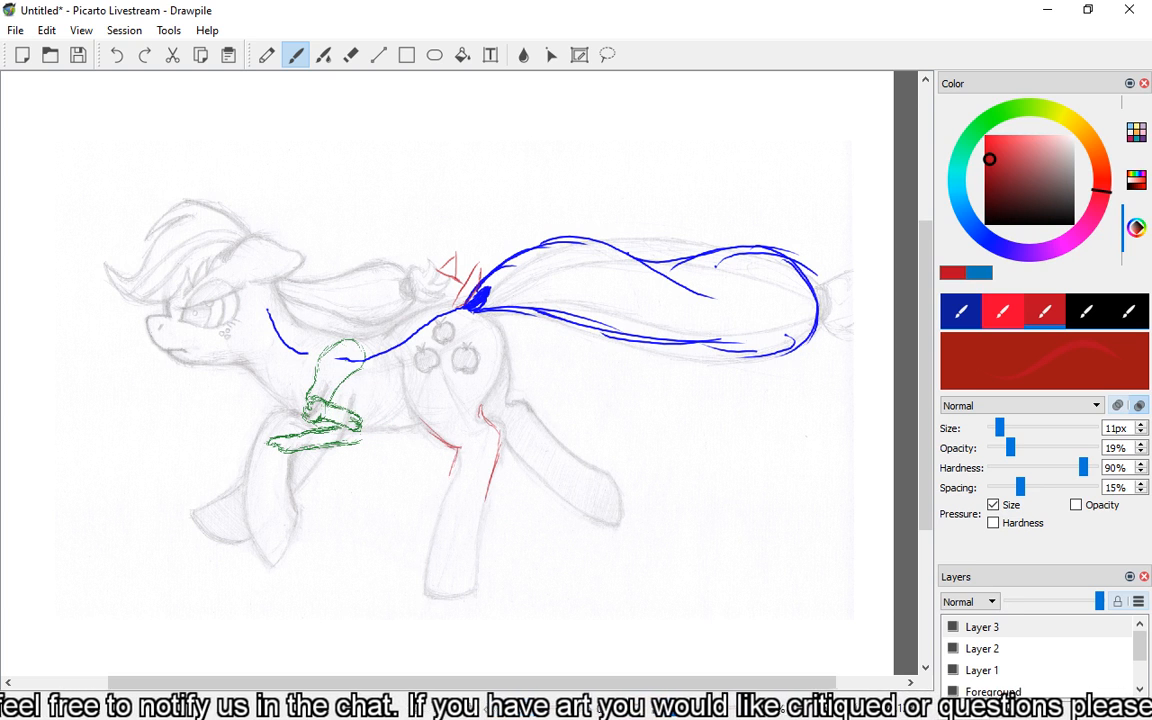
{"action": "left_click_drag", "start_coordinate": [441, 505], "coordinate": [454, 462]}
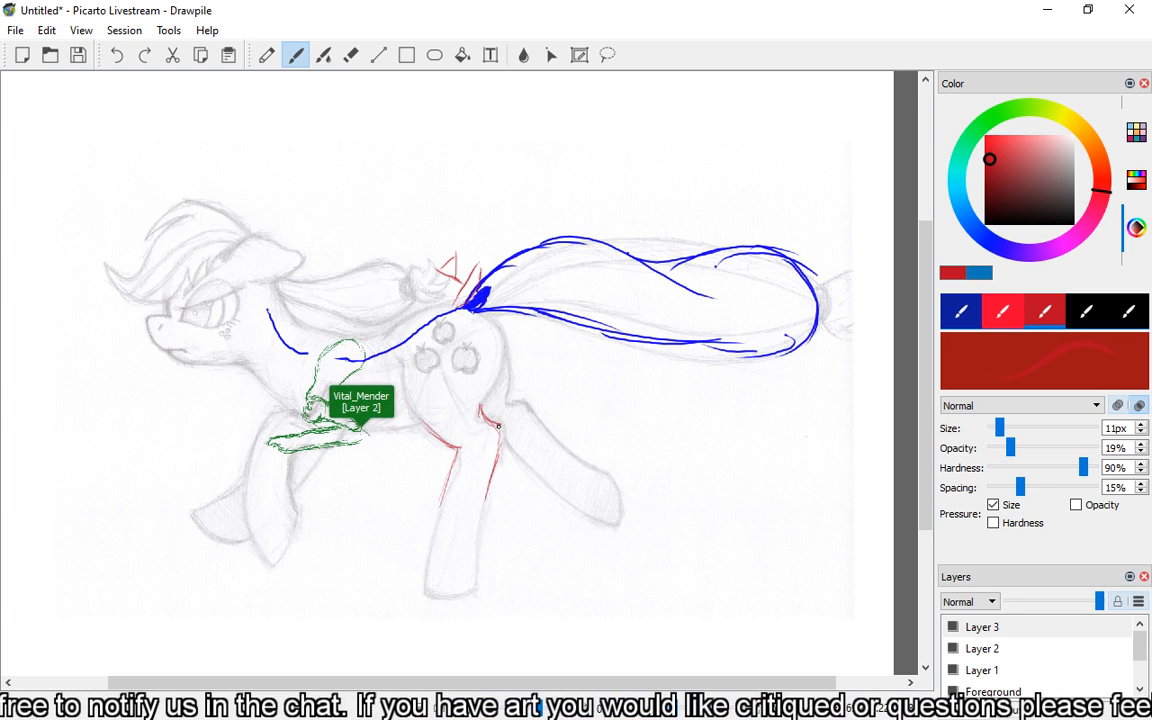
{"action": "left_click_drag", "start_coordinate": [447, 407], "coordinate": [420, 580]}
{"action": "left_click_drag", "start_coordinate": [485, 575], "coordinate": [420, 586]}
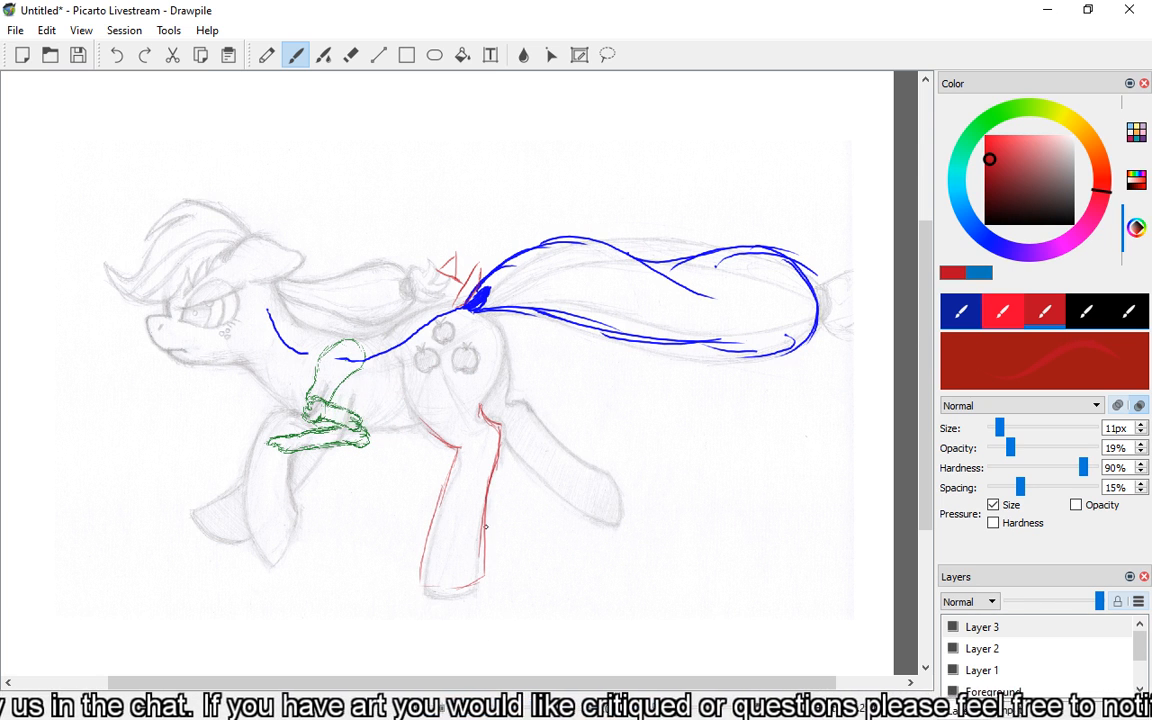
{"action": "left_click_drag", "start_coordinate": [486, 528], "coordinate": [489, 576]}
{"action": "mouse_move", "coordinate": [485, 522]}
{"action": "left_mouse_down"}
{"action": "mouse_move", "coordinate": [466, 587]}
{"action": "mouse_move", "coordinate": [446, 589]}
{"action": "mouse_move", "coordinate": [477, 582]}
{"action": "left_mouse_up"}
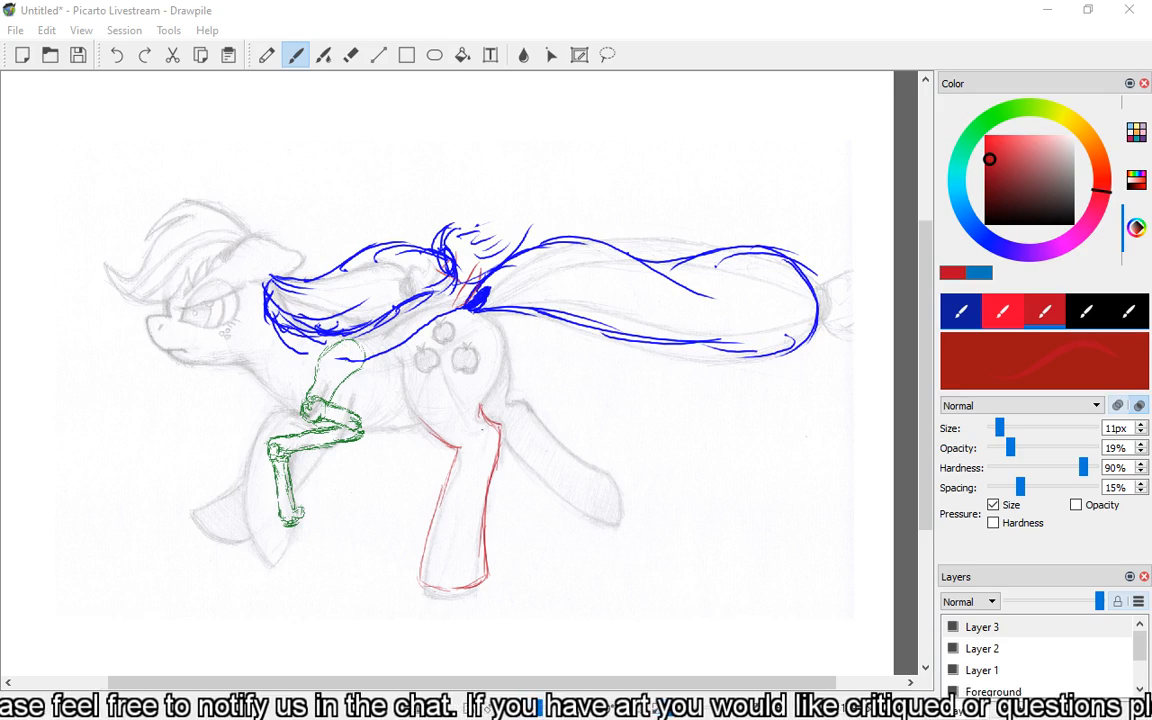
- Bring up the Tumblr sketch blog, browse its pony drawings, and close both the blog and the horse reference windows
{"action": "left_click_drag", "start_coordinate": [892, 0], "coordinate": [620, 43]}
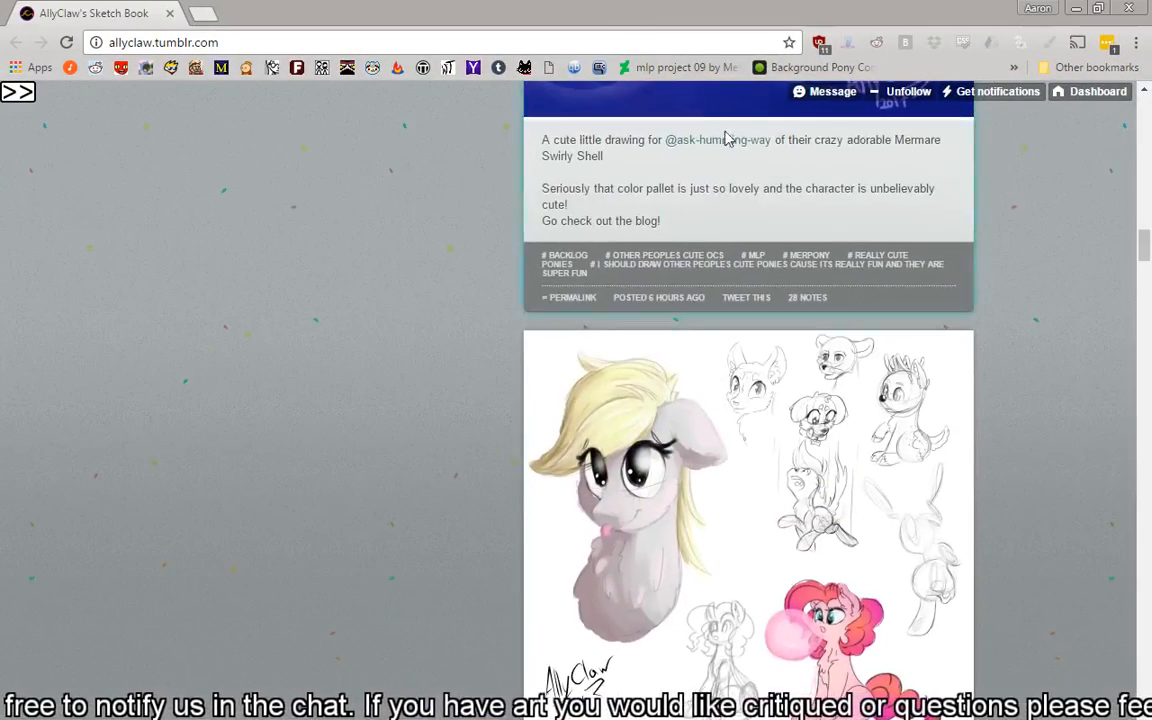
{"action": "scroll", "coordinate": [715, 220], "scroll_direction": "down", "scroll_amount": 3}
{"action": "scroll", "coordinate": [707, 277], "scroll_direction": "up", "scroll_amount": 1}
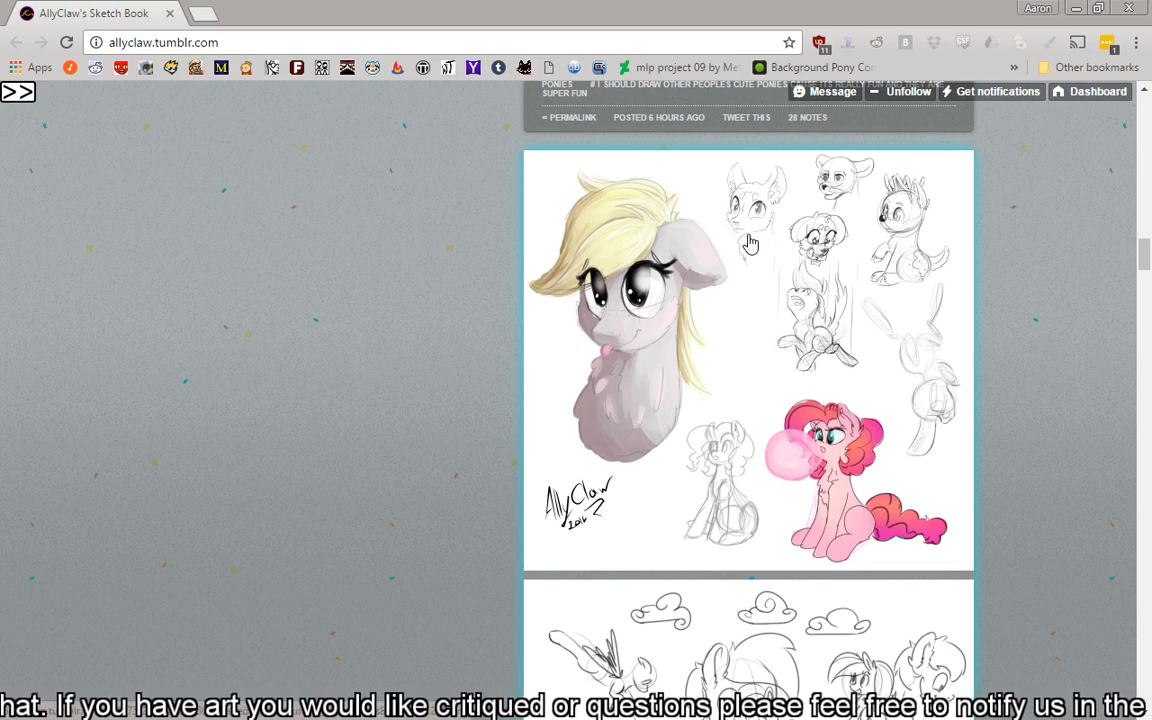
{"action": "scroll", "coordinate": [741, 250], "scroll_direction": "down", "scroll_amount": 1}
{"action": "scroll", "coordinate": [741, 250], "scroll_direction": "up", "scroll_amount": 1}
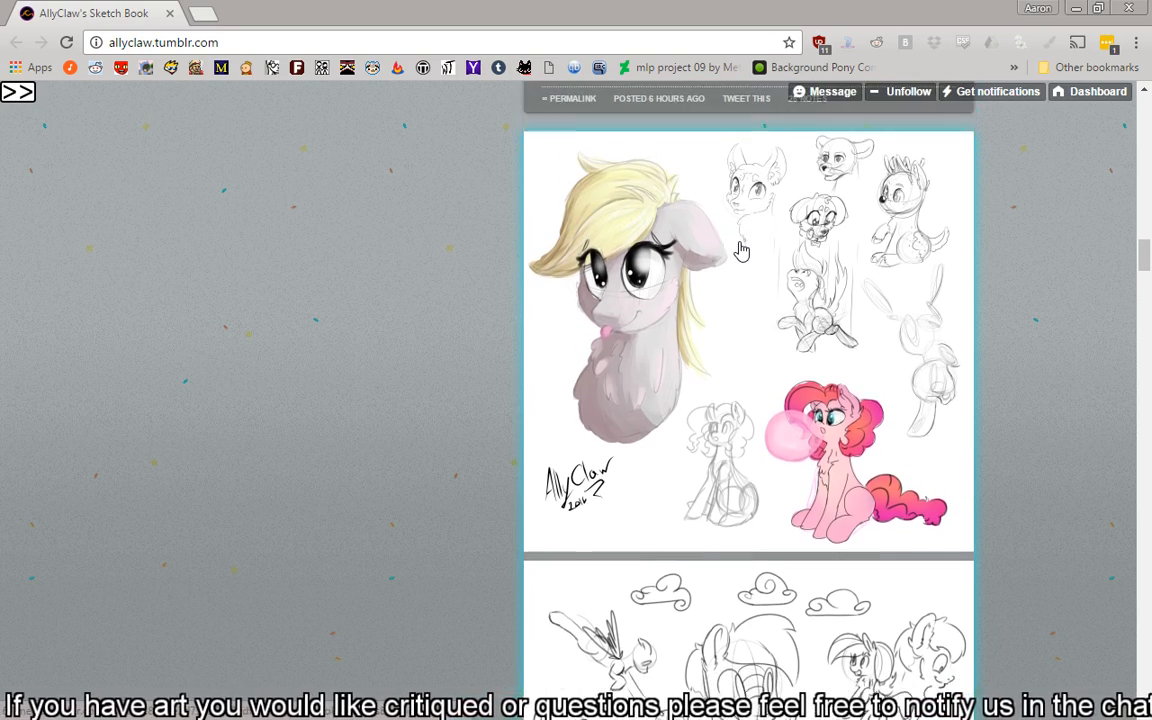
{"action": "scroll", "coordinate": [741, 250], "scroll_direction": "down", "scroll_amount": 2}
{"action": "scroll", "coordinate": [741, 250], "scroll_direction": "down", "scroll_amount": 2}
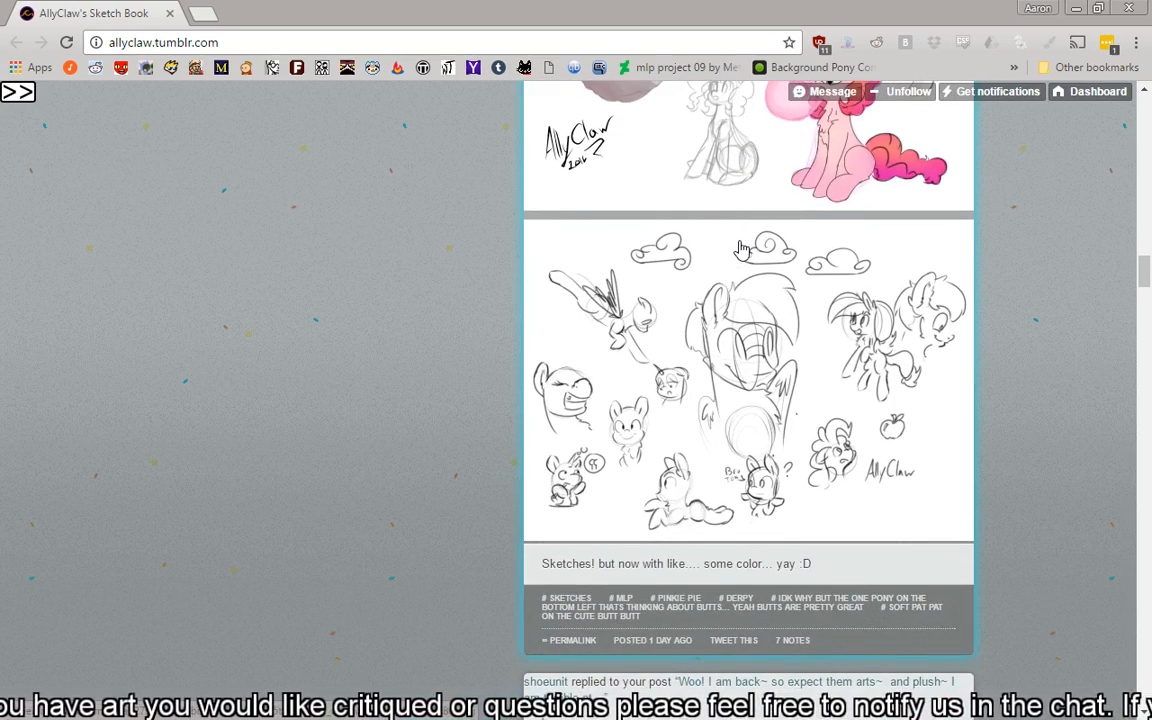
{"action": "scroll", "coordinate": [741, 249], "scroll_direction": "down", "scroll_amount": 7}
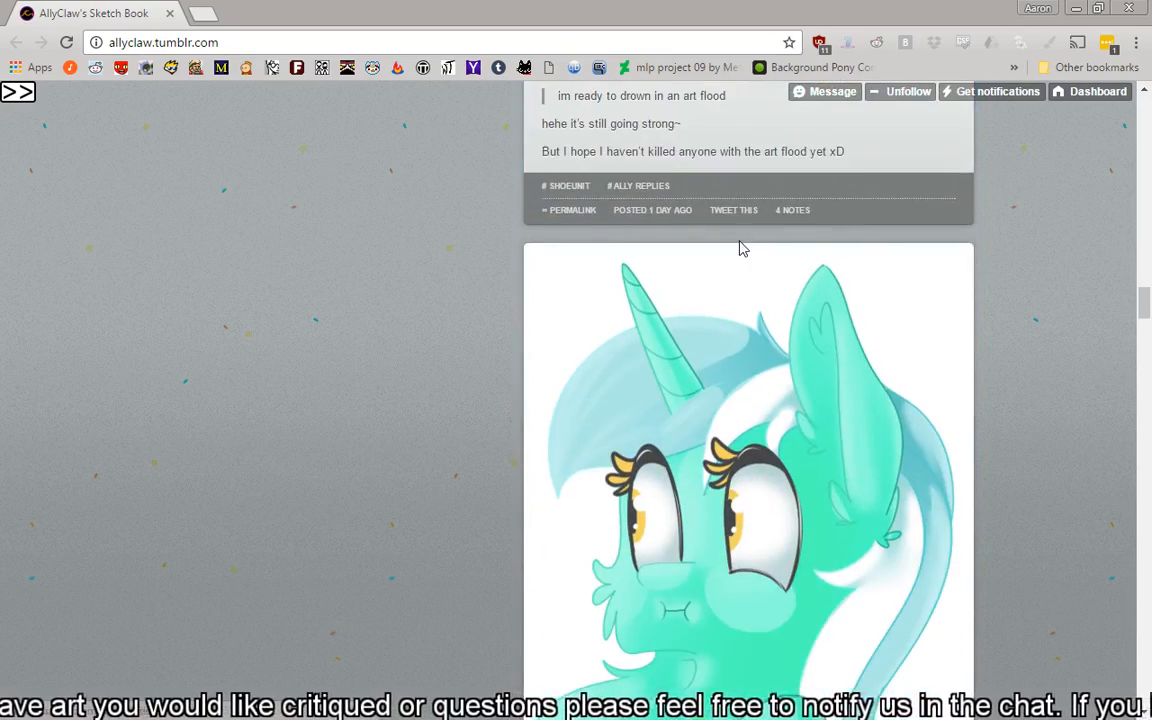
{"action": "scroll", "coordinate": [741, 249], "scroll_direction": "down", "scroll_amount": 10}
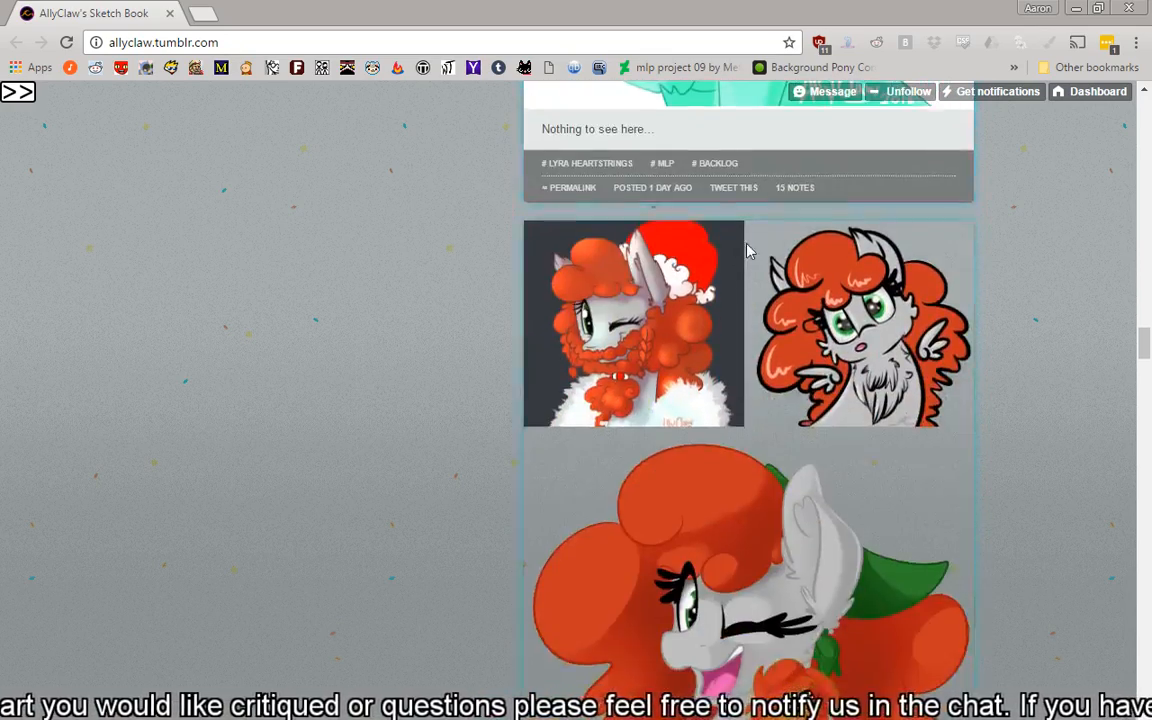
{"action": "scroll", "coordinate": [747, 250], "scroll_direction": "down", "scroll_amount": 9}
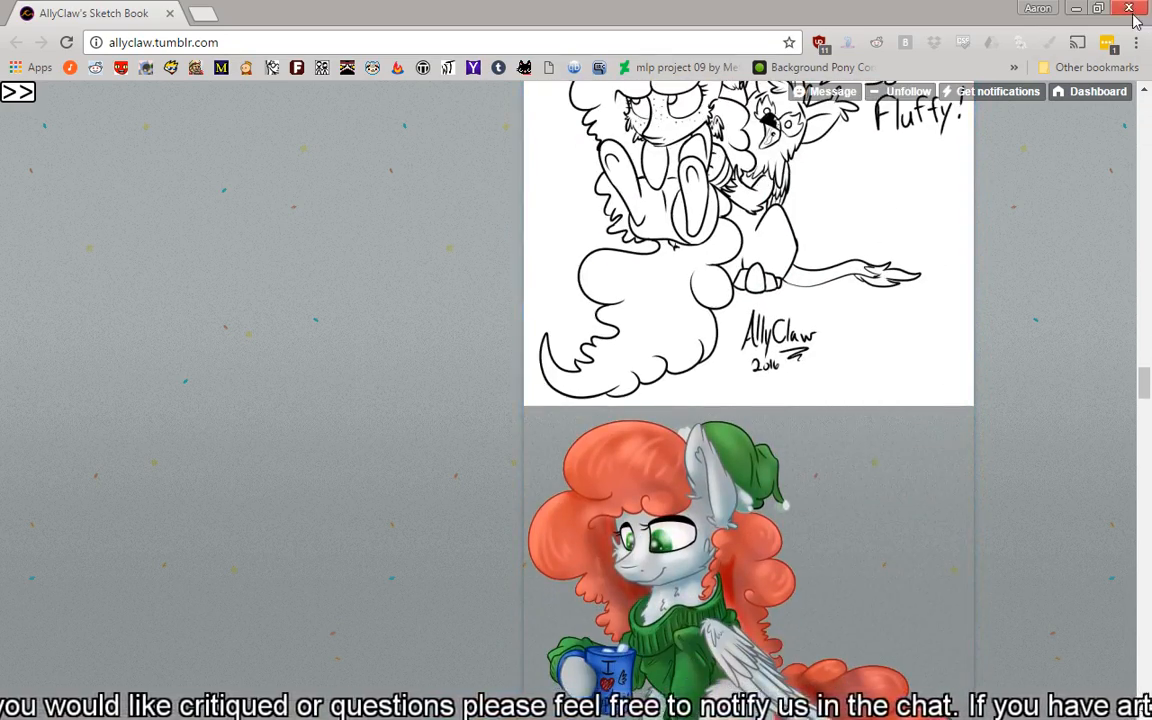
{"action": "left_click", "coordinate": [1133, 15]}
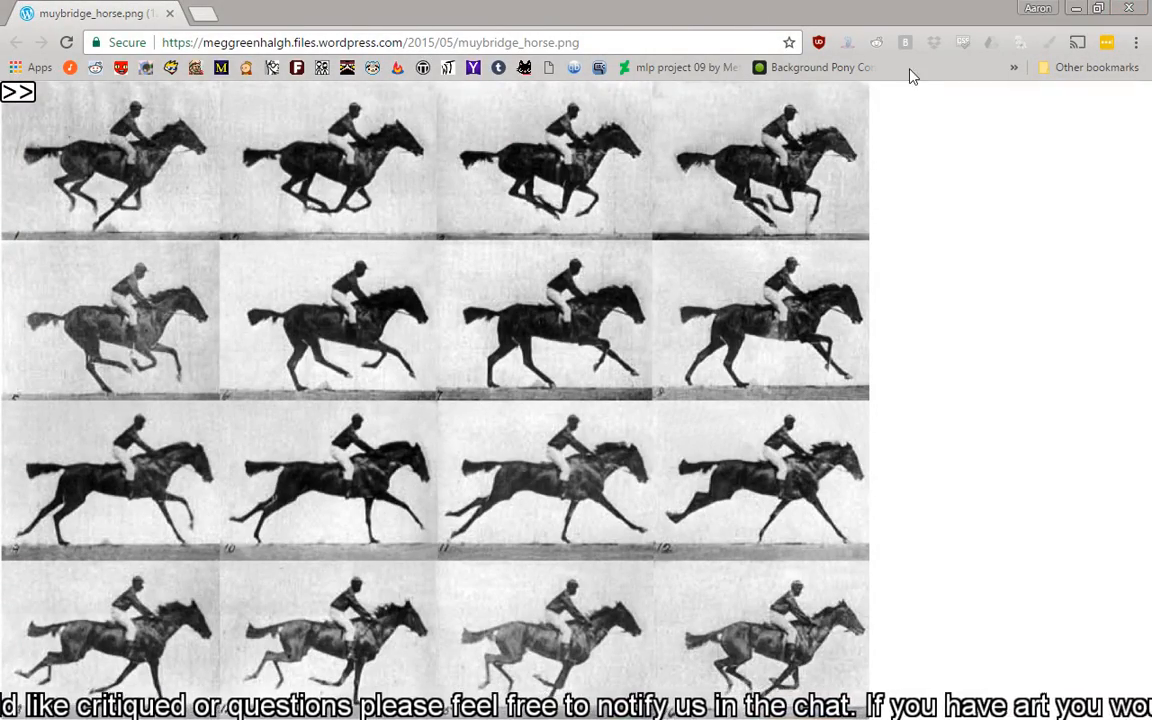
{"action": "left_click", "coordinate": [1131, 10]}
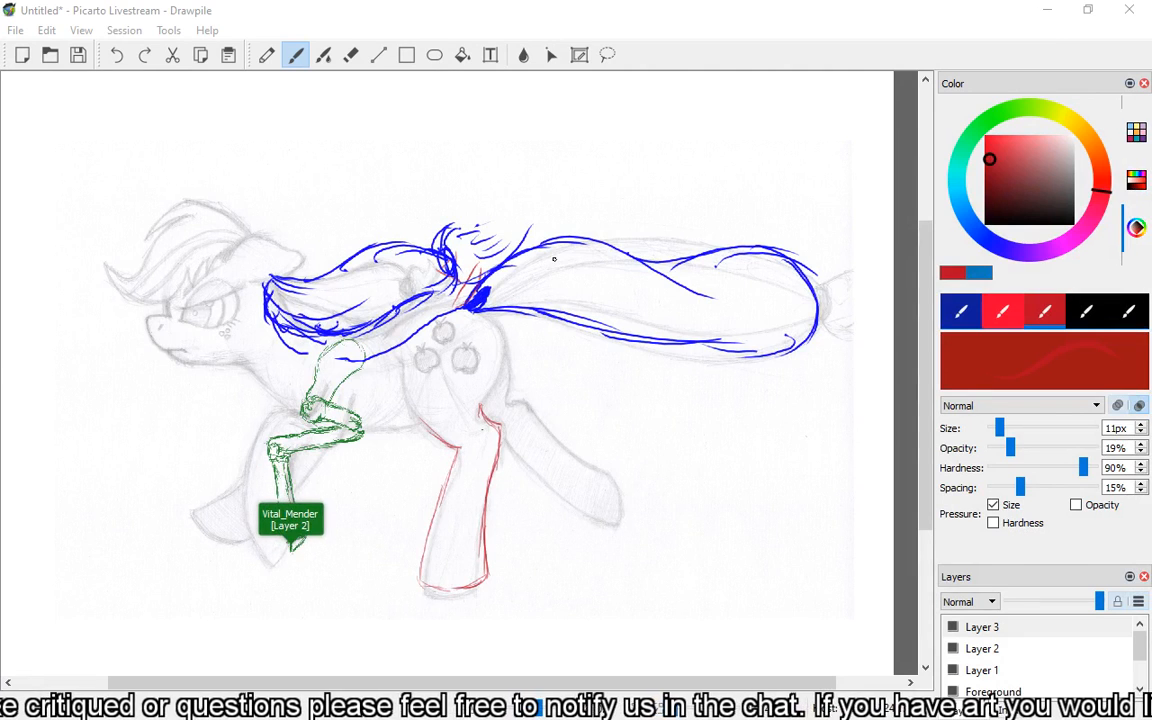
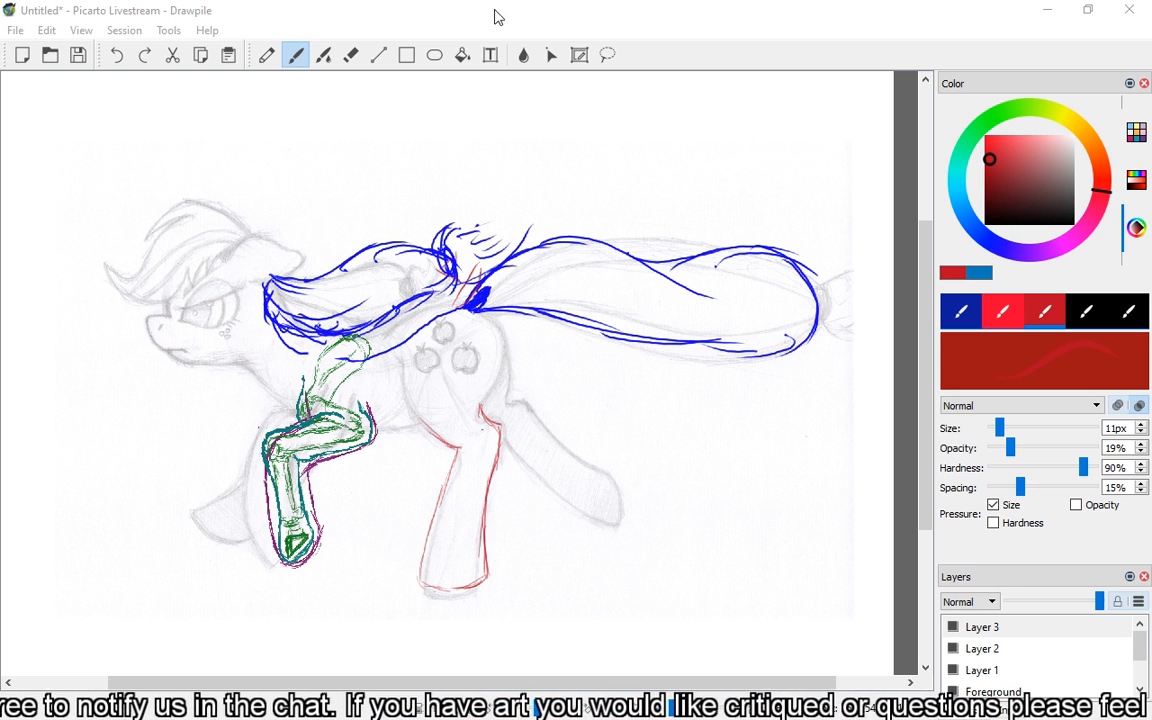
- Switch to the Aggie.io food fight drawing and sketch a tiny muffin on top of the giant muffin
{"action": "key", "text": "alt+Tab"}
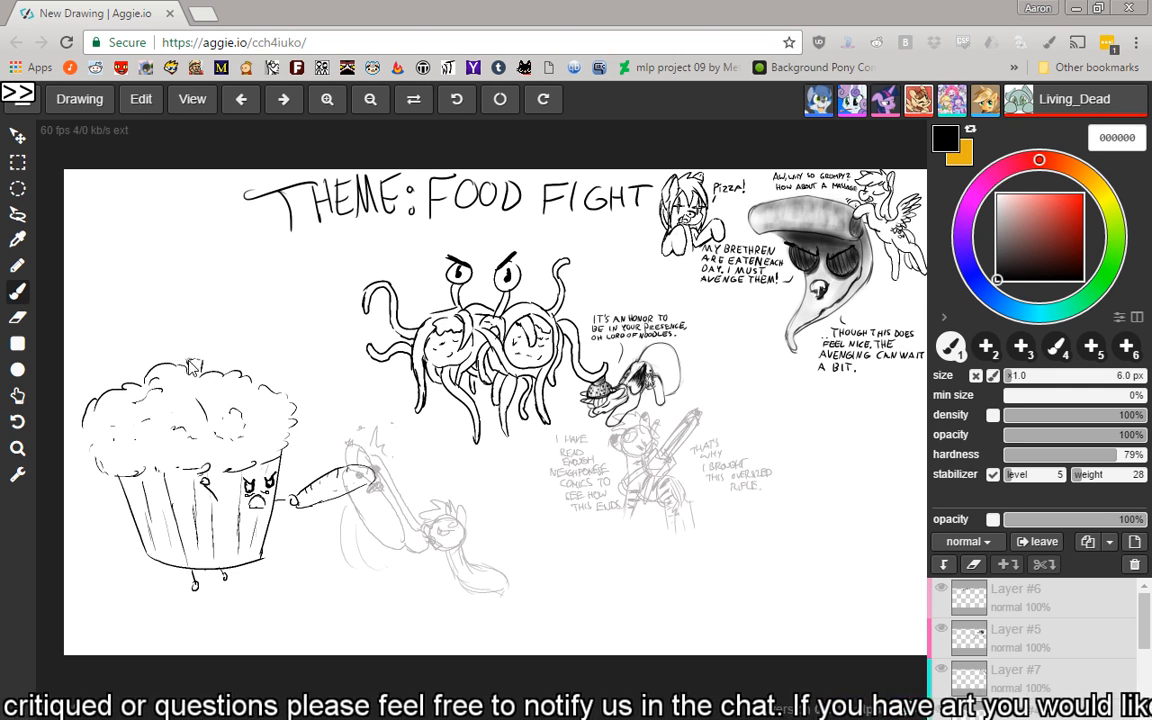
{"action": "mouse_move", "coordinate": [186, 350]}
{"action": "left_mouse_down"}
{"action": "mouse_move", "coordinate": [198, 350]}
{"action": "mouse_move", "coordinate": [185, 358]}
{"action": "mouse_move", "coordinate": [197, 369]}
{"action": "left_mouse_up"}
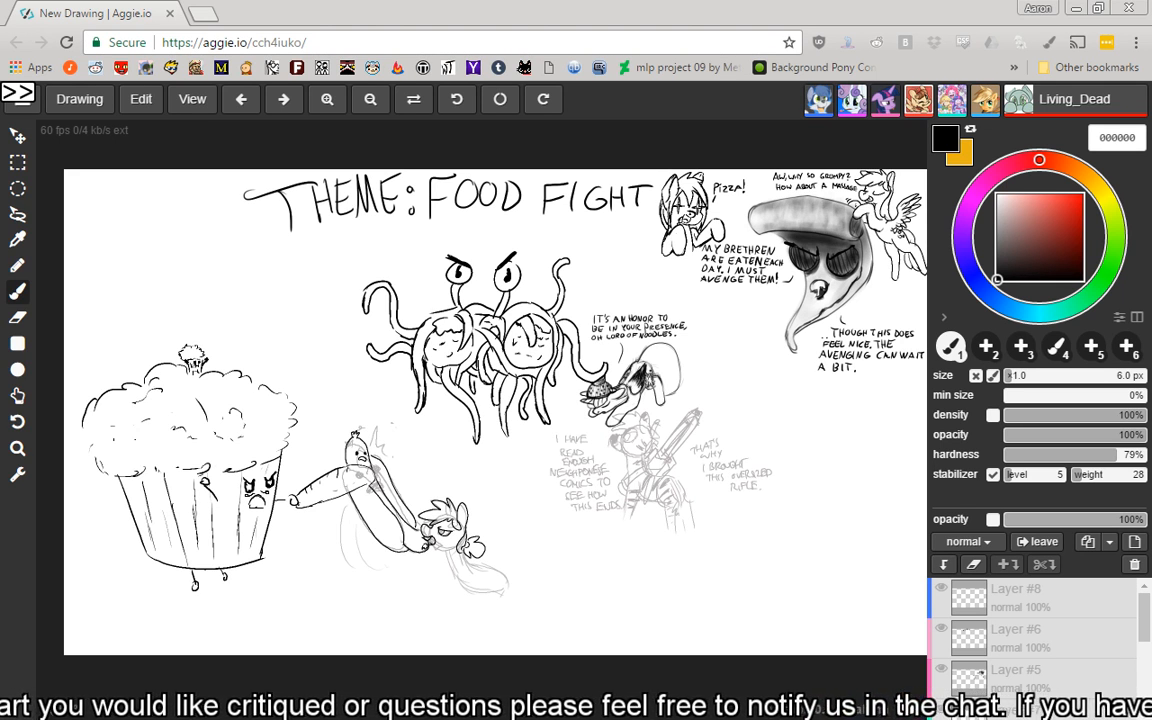
- Dismiss the adblocker notice on the Gyazo page, examine the colour layer swatches over grey values, and close the page
{"action": "mouse_move", "coordinate": [1150, 40]}
{"action": "left_mouse_down"}
{"action": "mouse_move", "coordinate": [738, 56]}
{"action": "mouse_move", "coordinate": [727, 18]}
{"action": "left_mouse_up"}
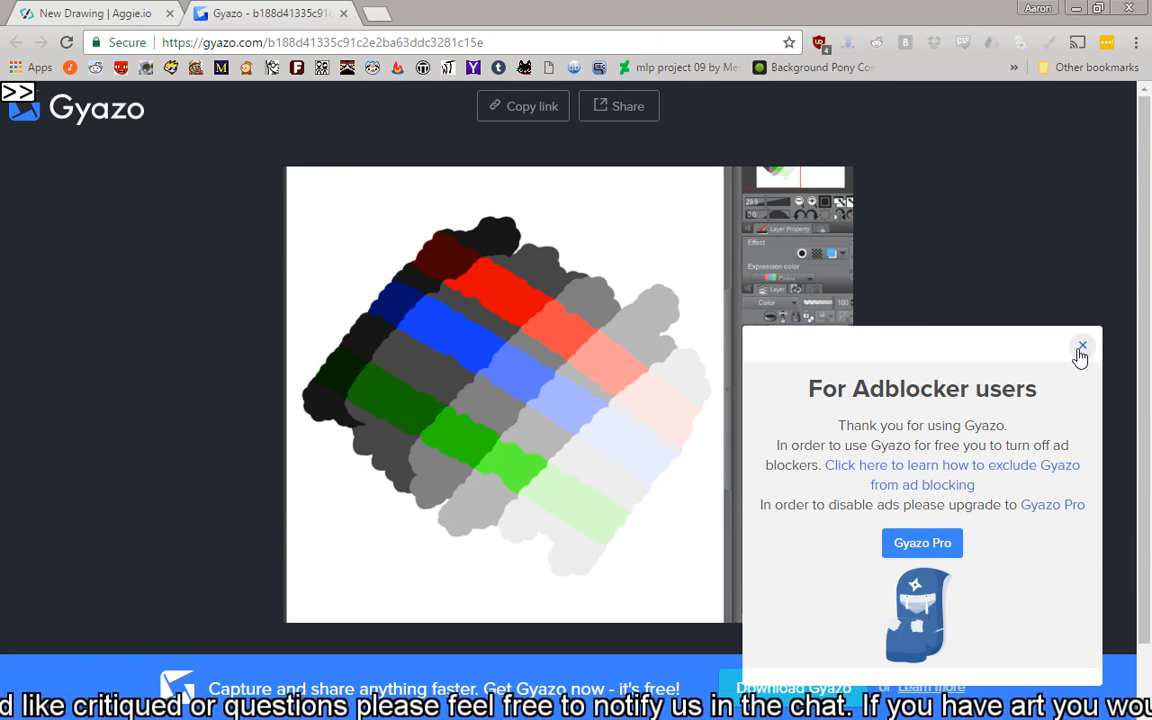
{"action": "left_click", "coordinate": [1081, 348]}
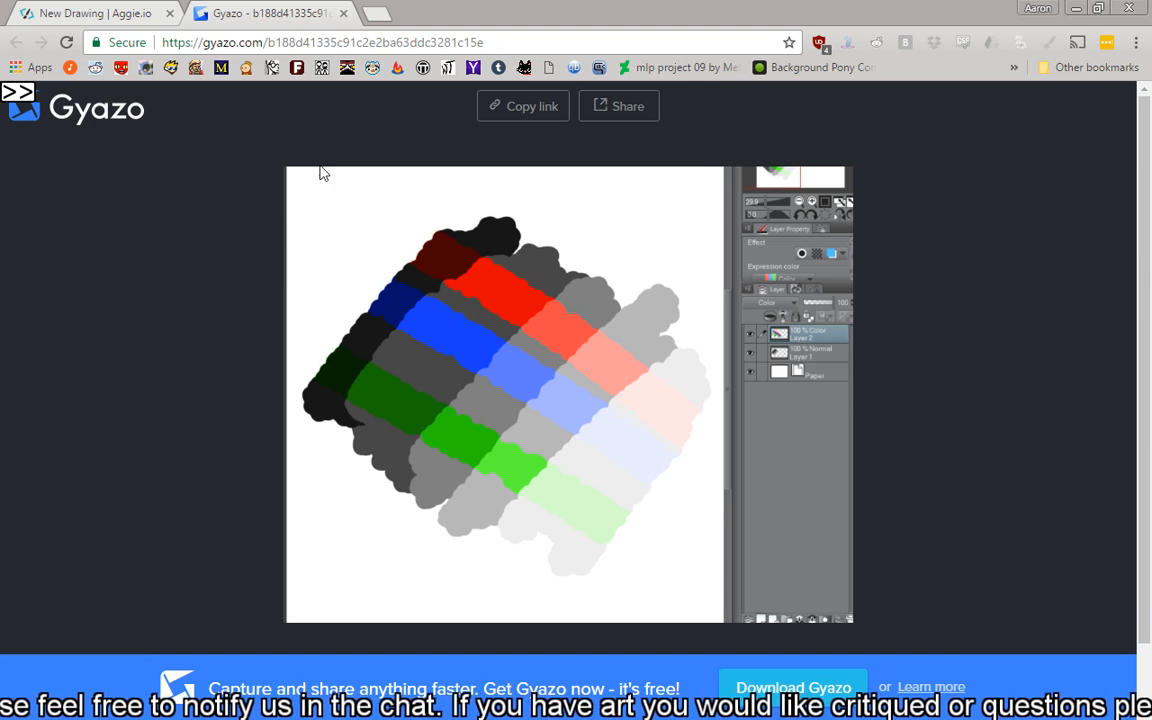
{"action": "middle_click", "coordinate": [268, 15]}
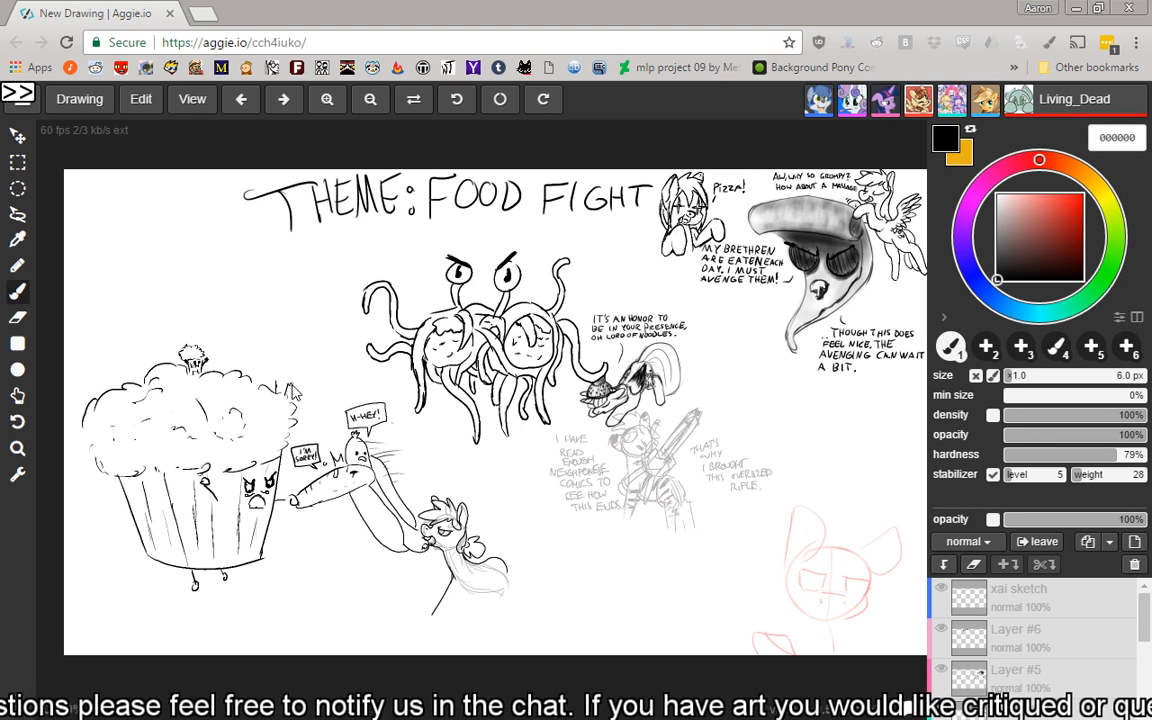
- Sketch another tiny muffin on the giant muffin's upper right edge and a small wheeled catapult on the ground below it
{"action": "mouse_move", "coordinate": [295, 388]}
{"action": "left_mouse_down"}
{"action": "mouse_move", "coordinate": [281, 372]}
{"action": "mouse_move", "coordinate": [273, 380]}
{"action": "left_mouse_up"}
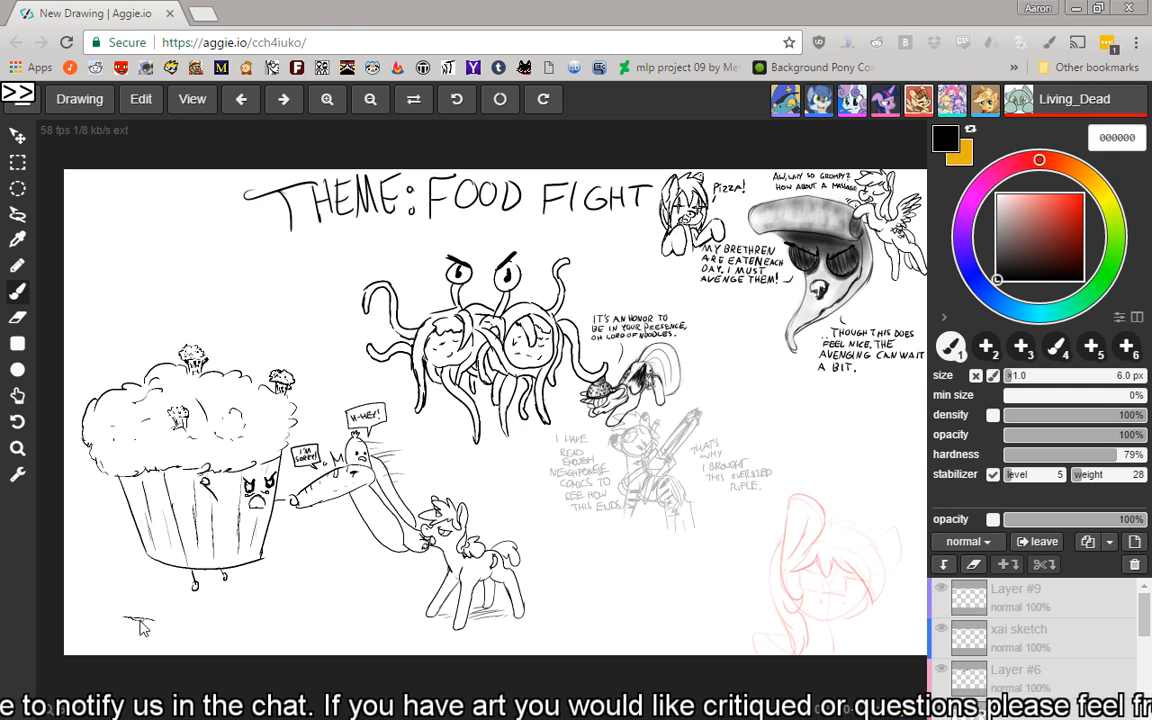
{"action": "mouse_move", "coordinate": [124, 625]}
{"action": "left_mouse_down"}
{"action": "mouse_move", "coordinate": [176, 625]}
{"action": "mouse_move", "coordinate": [110, 624]}
{"action": "mouse_move", "coordinate": [198, 611]}
{"action": "mouse_move", "coordinate": [187, 619]}
{"action": "mouse_move", "coordinate": [195, 612]}
{"action": "mouse_move", "coordinate": [196, 623]}
{"action": "mouse_move", "coordinate": [176, 635]}
{"action": "mouse_move", "coordinate": [194, 613]}
{"action": "mouse_move", "coordinate": [186, 627]}
{"action": "mouse_move", "coordinate": [189, 609]}
{"action": "mouse_move", "coordinate": [140, 604]}
{"action": "left_mouse_up"}
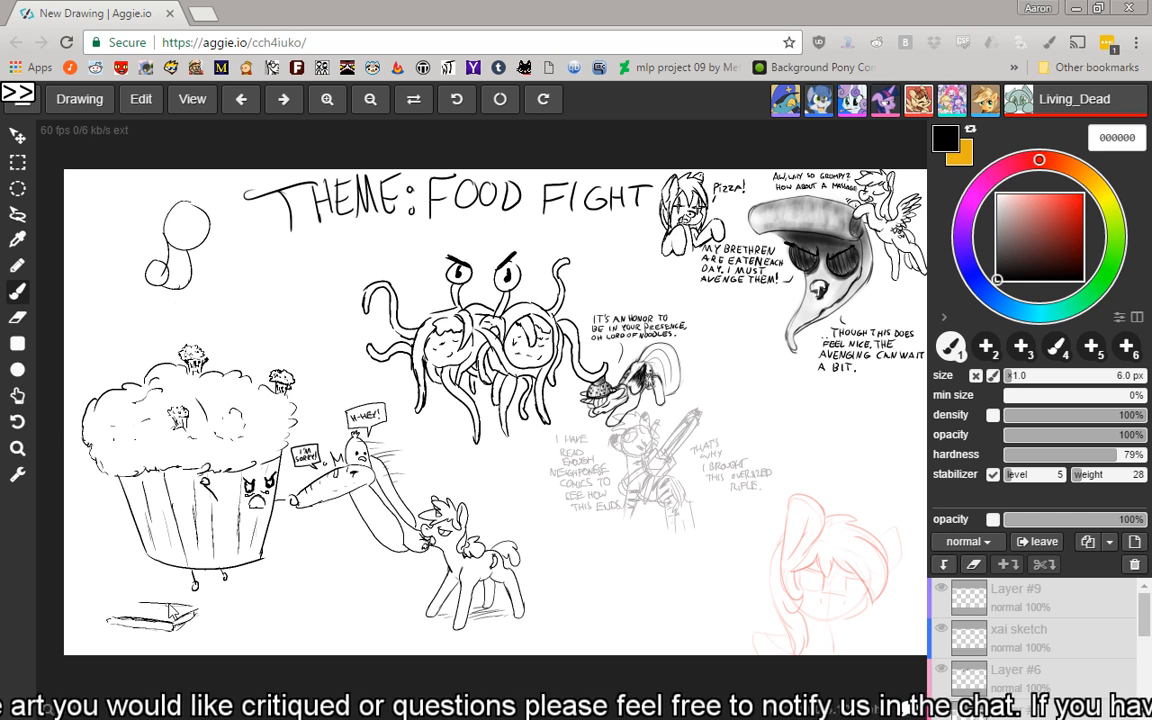
{"action": "left_click_drag", "start_coordinate": [190, 612], "coordinate": [188, 597]}
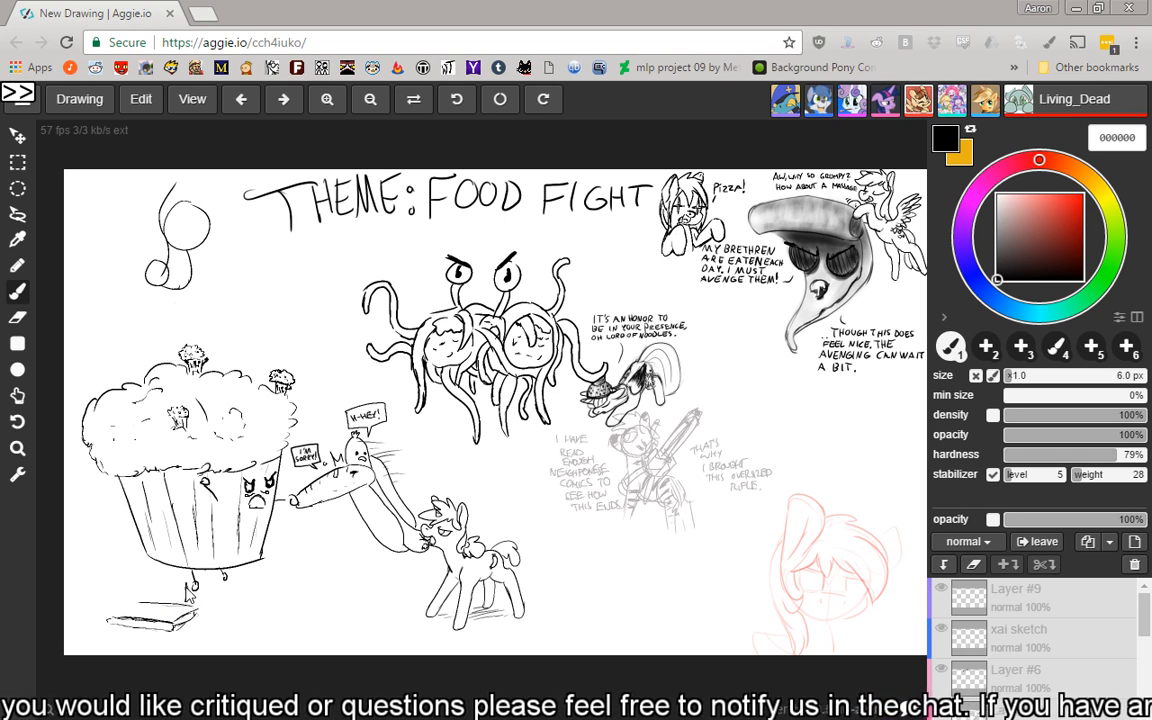
{"action": "mouse_move", "coordinate": [177, 583]}
{"action": "left_mouse_down"}
{"action": "mouse_move", "coordinate": [178, 629]}
{"action": "mouse_move", "coordinate": [183, 621]}
{"action": "mouse_move", "coordinate": [155, 607]}
{"action": "mouse_move", "coordinate": [175, 611]}
{"action": "mouse_move", "coordinate": [132, 611]}
{"action": "mouse_move", "coordinate": [140, 605]}
{"action": "mouse_move", "coordinate": [99, 620]}
{"action": "mouse_move", "coordinate": [111, 629]}
{"action": "mouse_move", "coordinate": [139, 616]}
{"action": "mouse_move", "coordinate": [113, 636]}
{"action": "left_mouse_up"}
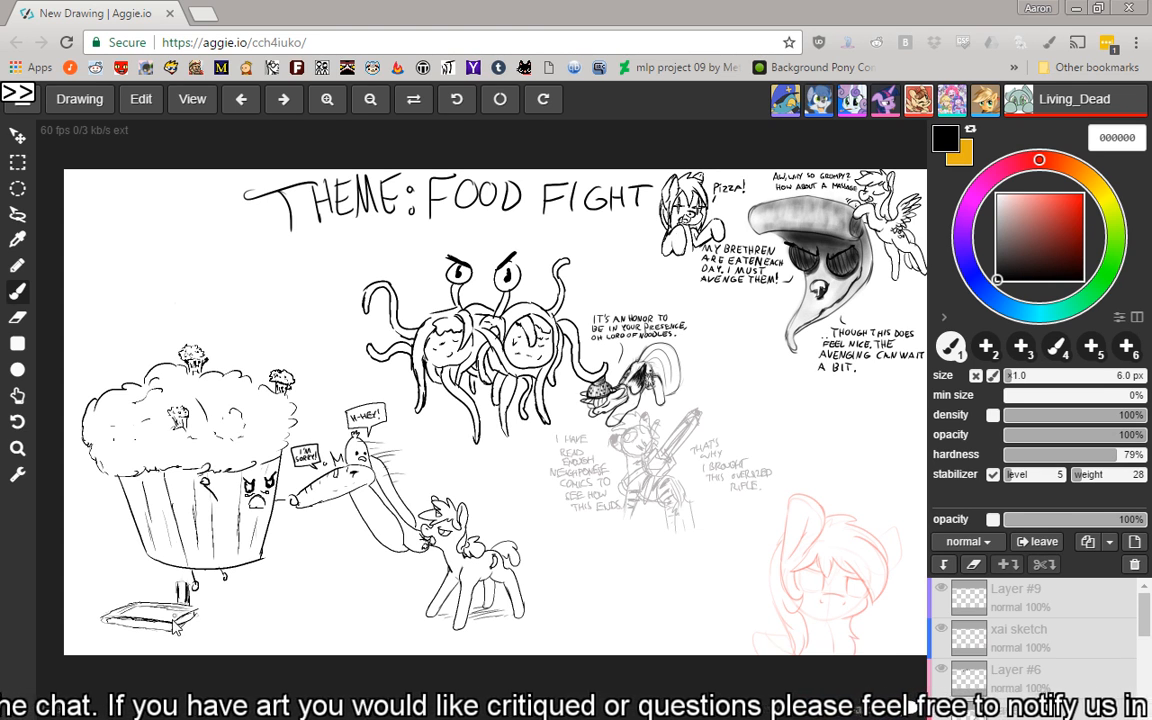
{"action": "mouse_move", "coordinate": [158, 602]}
{"action": "left_mouse_down"}
{"action": "mouse_move", "coordinate": [167, 624]}
{"action": "mouse_move", "coordinate": [190, 600]}
{"action": "mouse_move", "coordinate": [160, 592]}
{"action": "mouse_move", "coordinate": [116, 620]}
{"action": "left_mouse_up"}
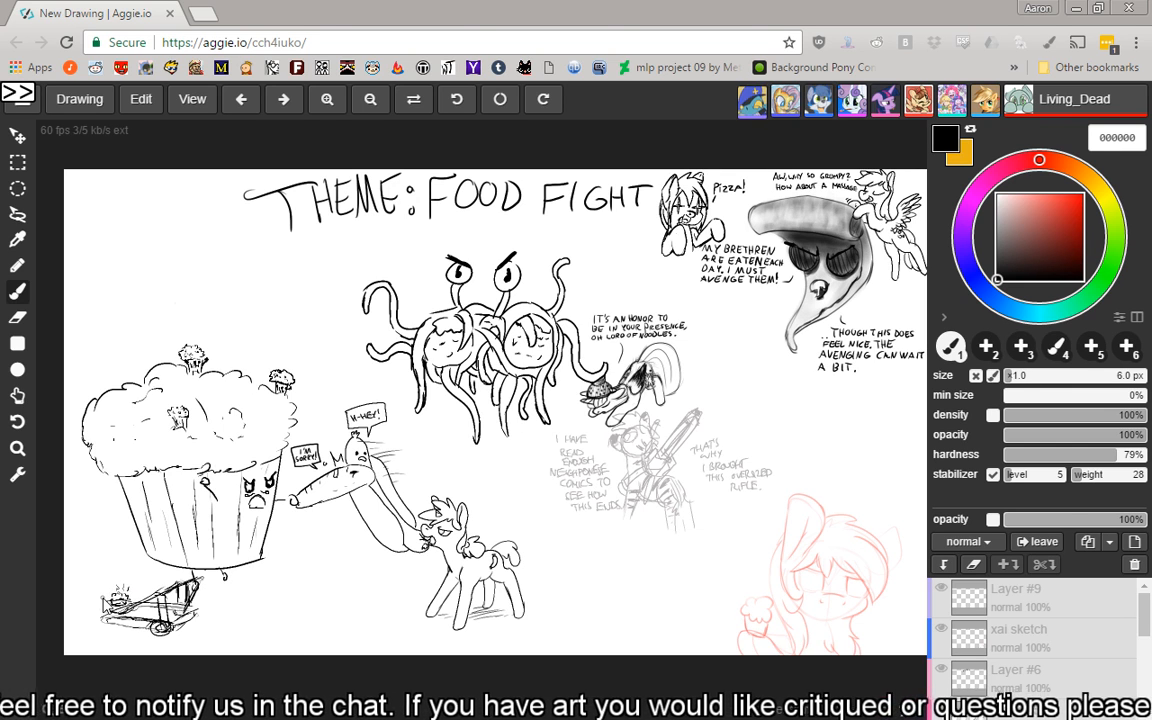
{"action": "key", "text": "e"}
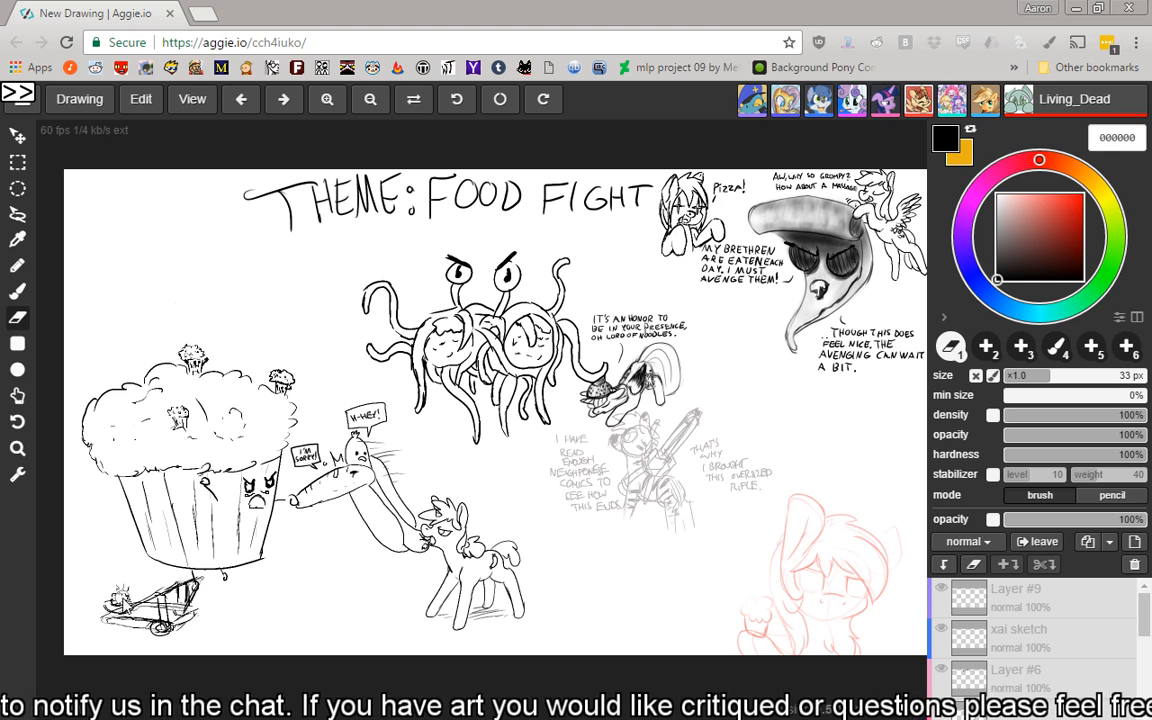
{"action": "left_click", "coordinate": [17, 291]}
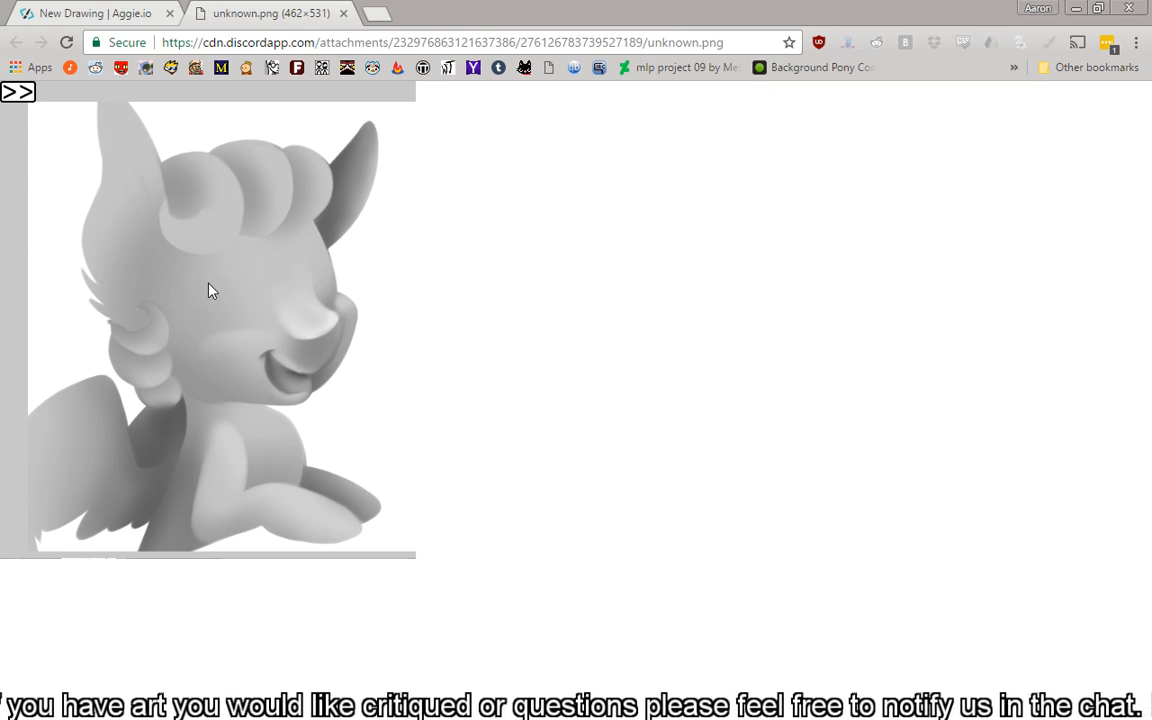
- Save the greyscale pony image as the PNG file unknown (2) in the Critique folder and close its page
{"action": "right_click", "coordinate": [210, 288]}
{"action": "left_click", "coordinate": [255, 312]}
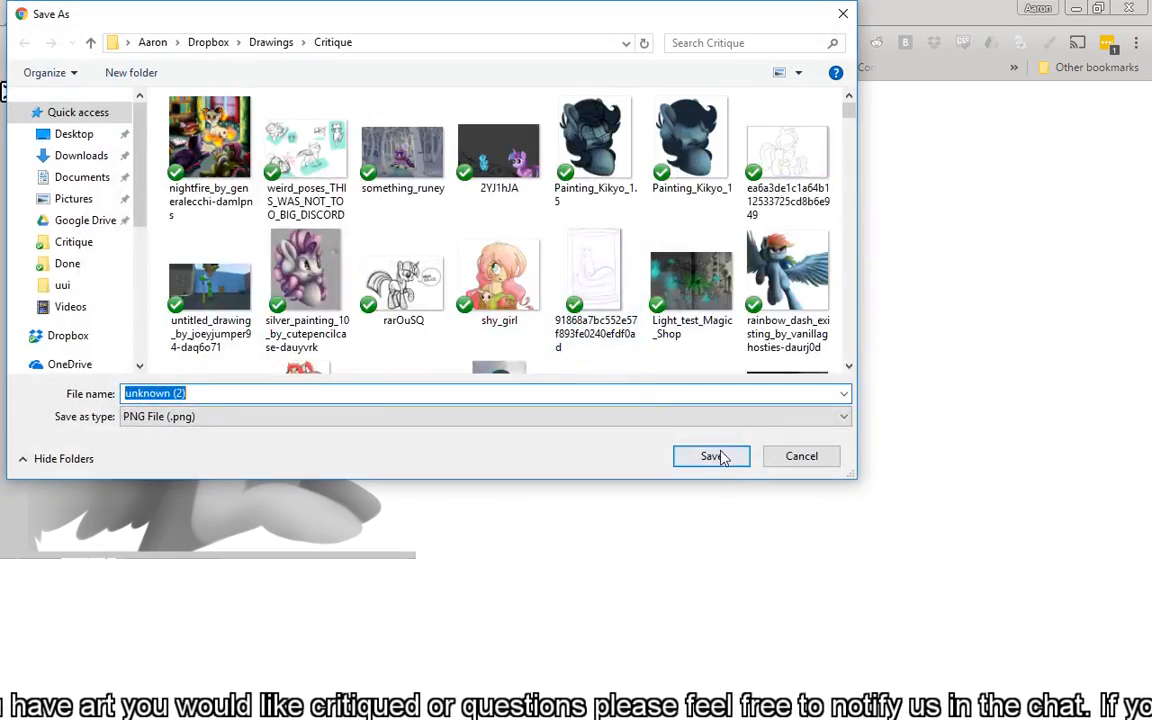
{"action": "left_click", "coordinate": [731, 457]}
{"action": "middle_click", "coordinate": [296, 13]}
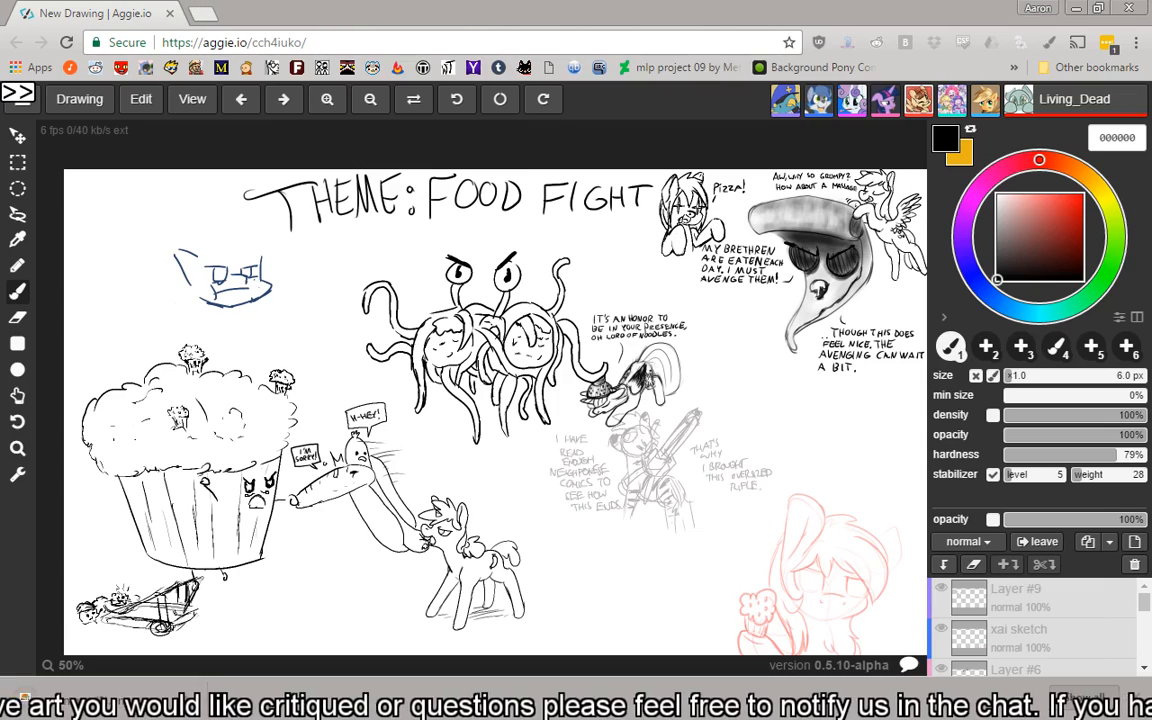
- Switch to Drawpile and delete Layer 3 with its critique strokes from the running pony canvas
{"action": "key", "text": "alt+Tab"}
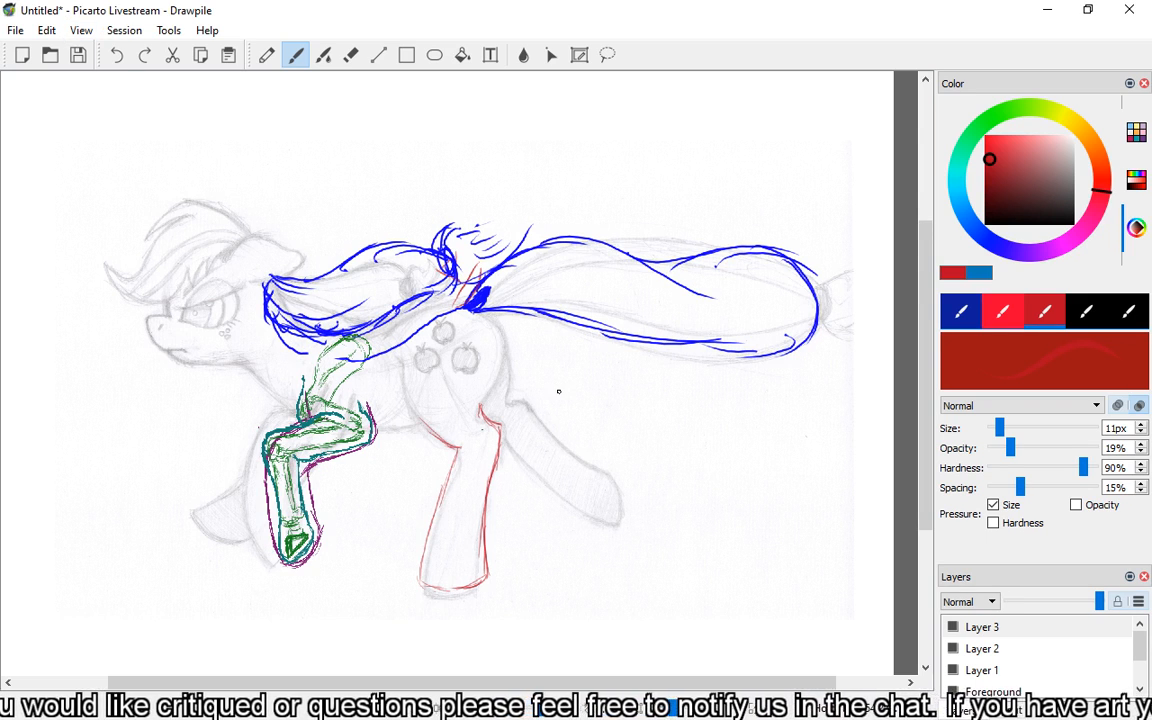
{"action": "scroll", "coordinate": [559, 387], "scroll_direction": "down", "scroll_amount": 3}
{"action": "scroll", "coordinate": [466, 380], "scroll_direction": "up", "scroll_amount": 2}
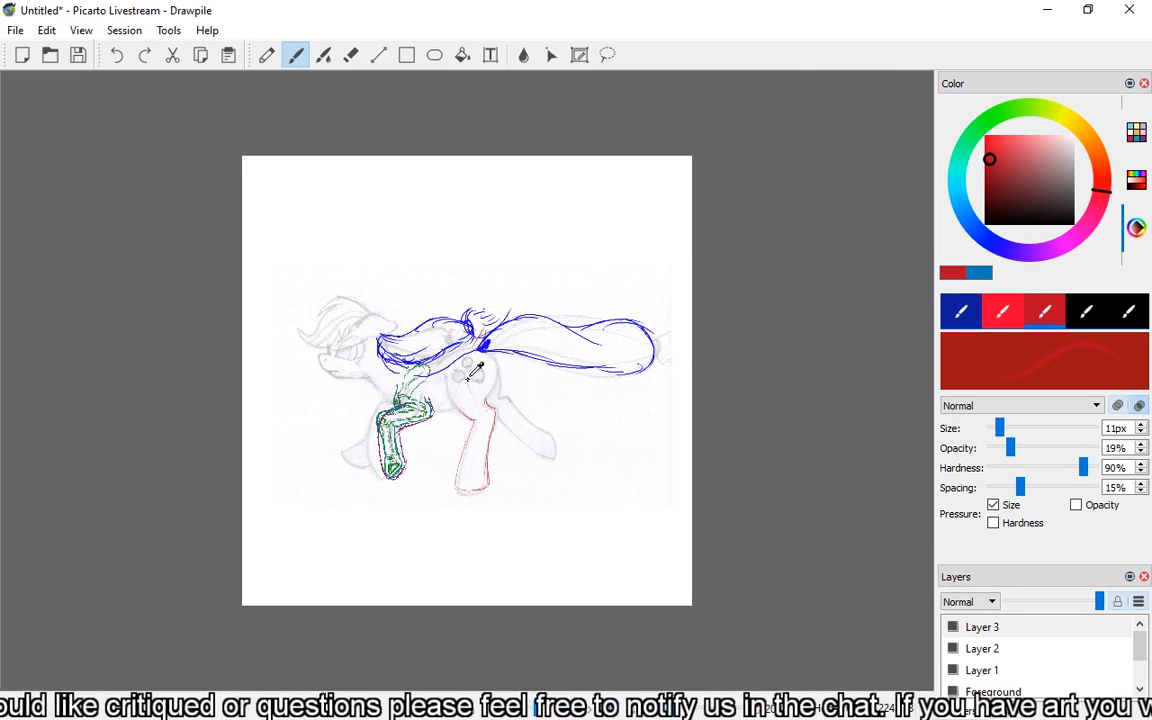
{"action": "scroll", "coordinate": [474, 370], "scroll_direction": "down", "scroll_amount": 2}
{"action": "right_click", "coordinate": [963, 627]}
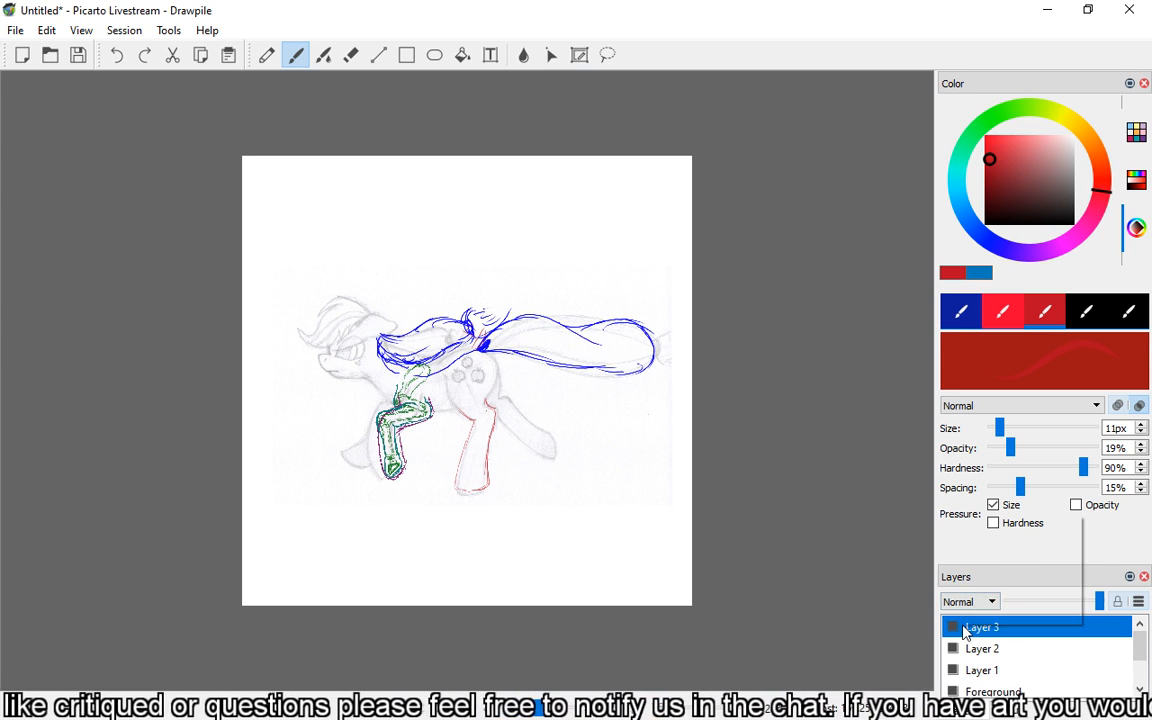
{"action": "left_click", "coordinate": [997, 614]}
{"action": "right_click", "coordinate": [960, 625]}
{"action": "left_click", "coordinate": [968, 626]}
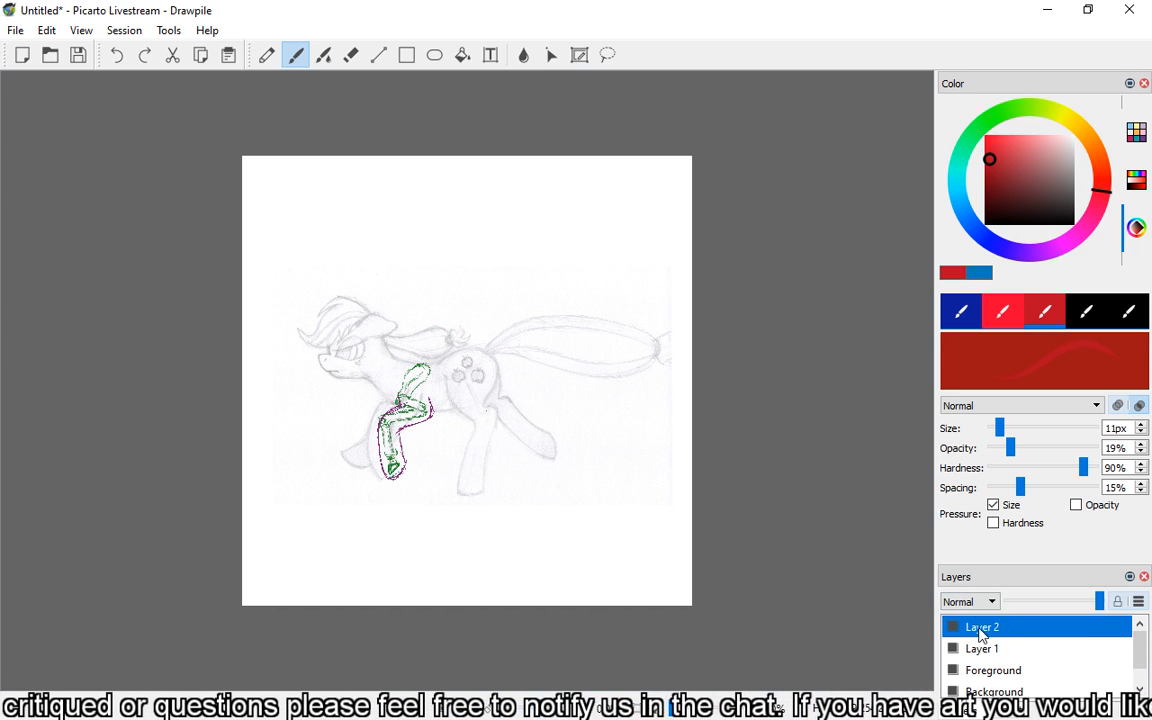
- Delete Layer 2, Layer 1 and the Foreground layer holding the scanned pony, keeping only the Background layer
{"action": "right_click", "coordinate": [977, 628]}
{"action": "left_click", "coordinate": [1005, 619]}
{"action": "right_click", "coordinate": [975, 626]}
{"action": "left_click", "coordinate": [1025, 613]}
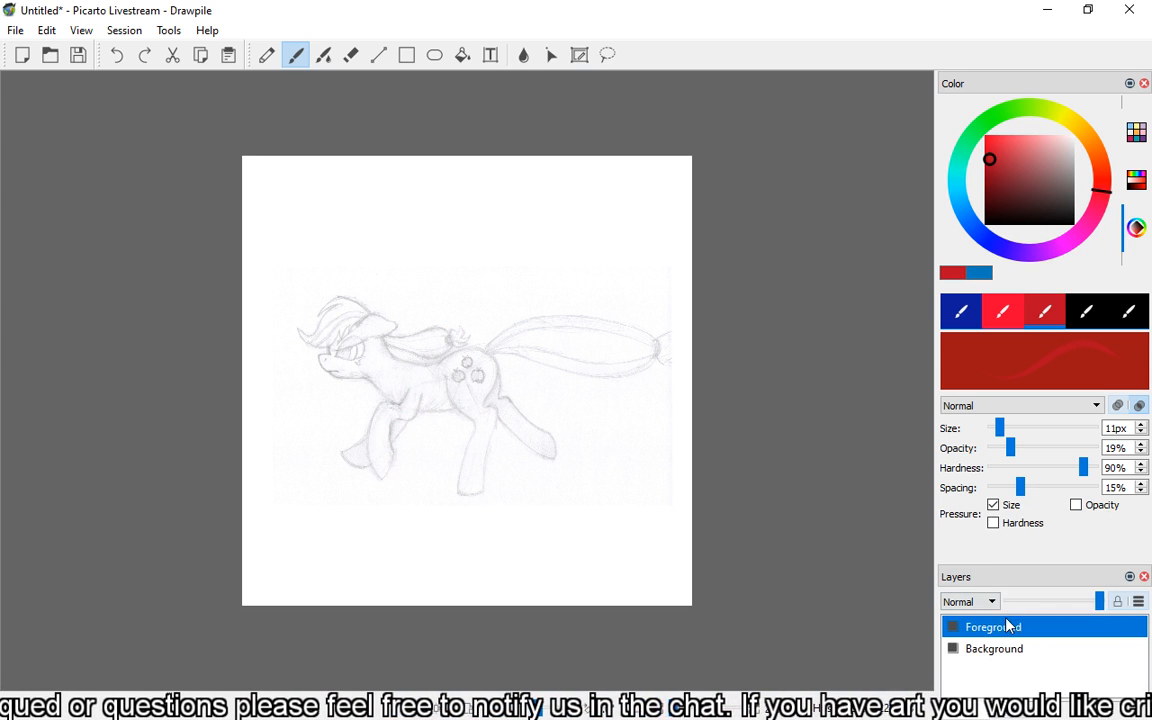
{"action": "right_click", "coordinate": [997, 628]}
{"action": "left_click", "coordinate": [1030, 615]}
- Insert a layer above the Background and paste the saved greyscale pony image unknown (2) onto it from file
{"action": "right_click", "coordinate": [950, 626]}
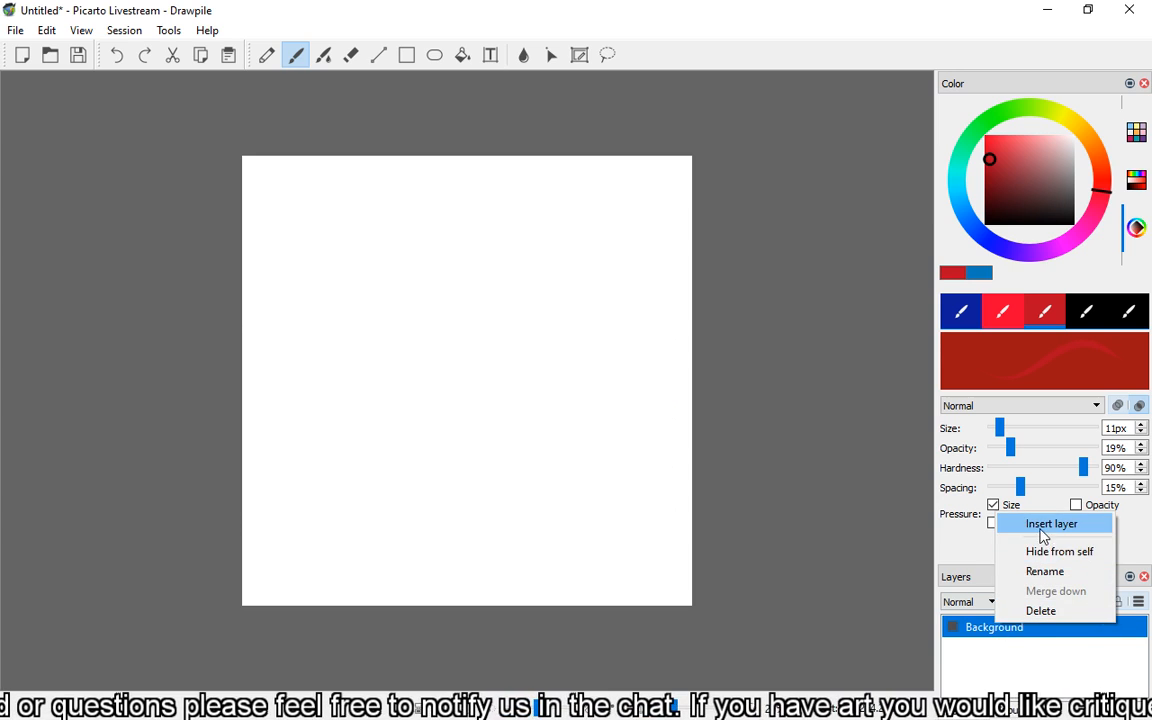
{"action": "left_click", "coordinate": [975, 527]}
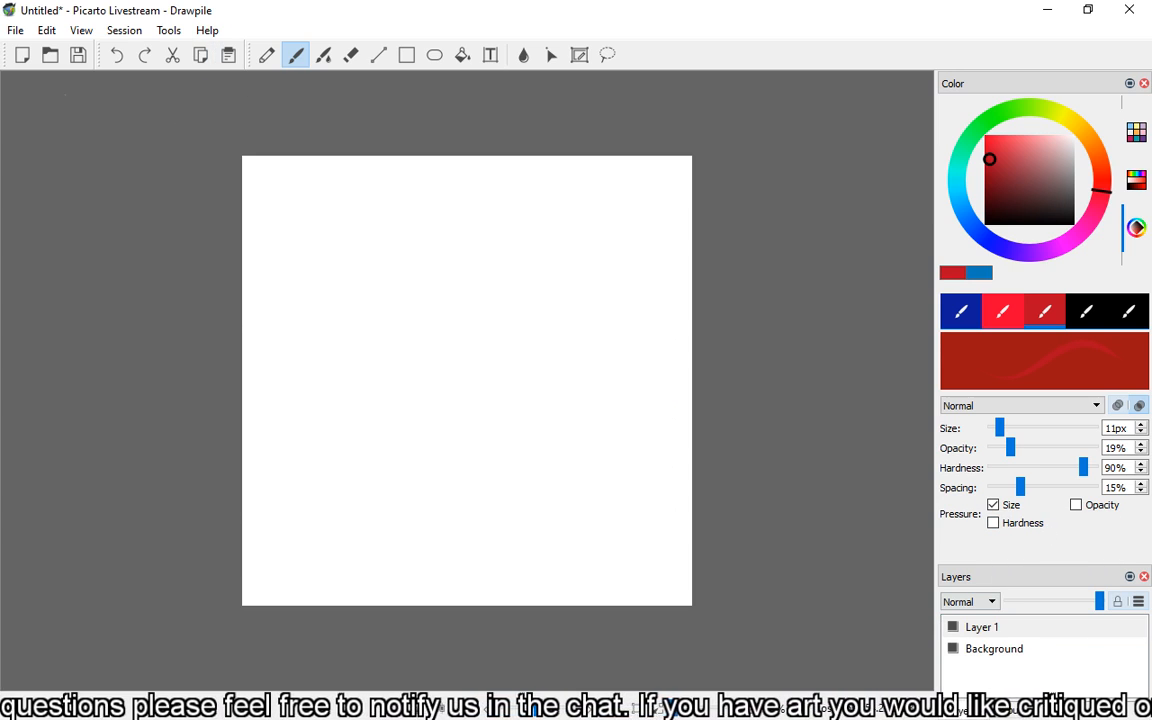
{"action": "left_click", "coordinate": [46, 30]}
{"action": "left_click", "coordinate": [57, 177]}
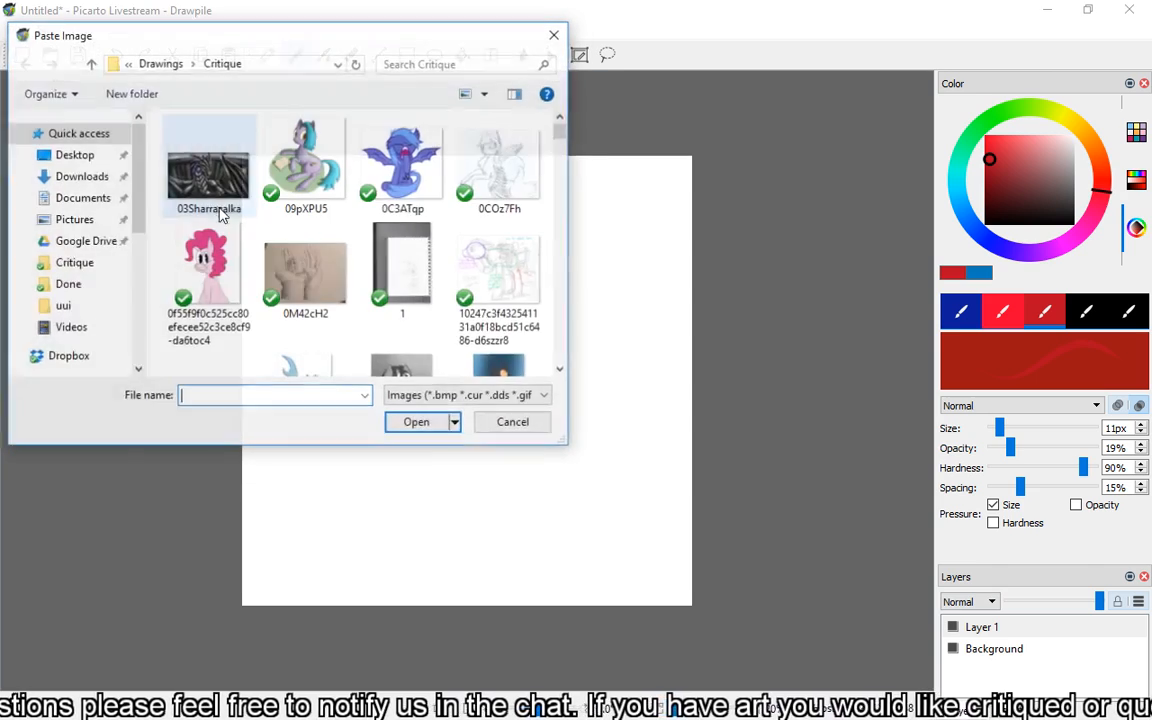
{"action": "scroll", "coordinate": [222, 215], "scroll_direction": "down", "scroll_amount": 5}
{"action": "double_click", "coordinate": [220, 210]}
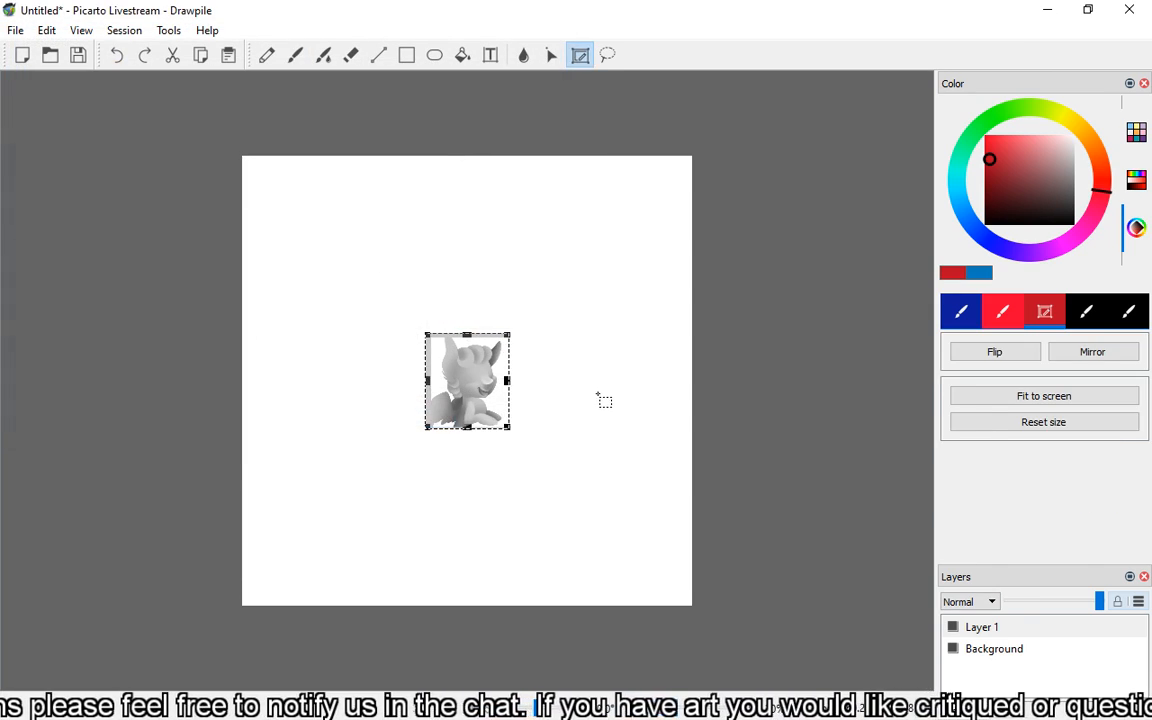
{"action": "key", "text": "b"}
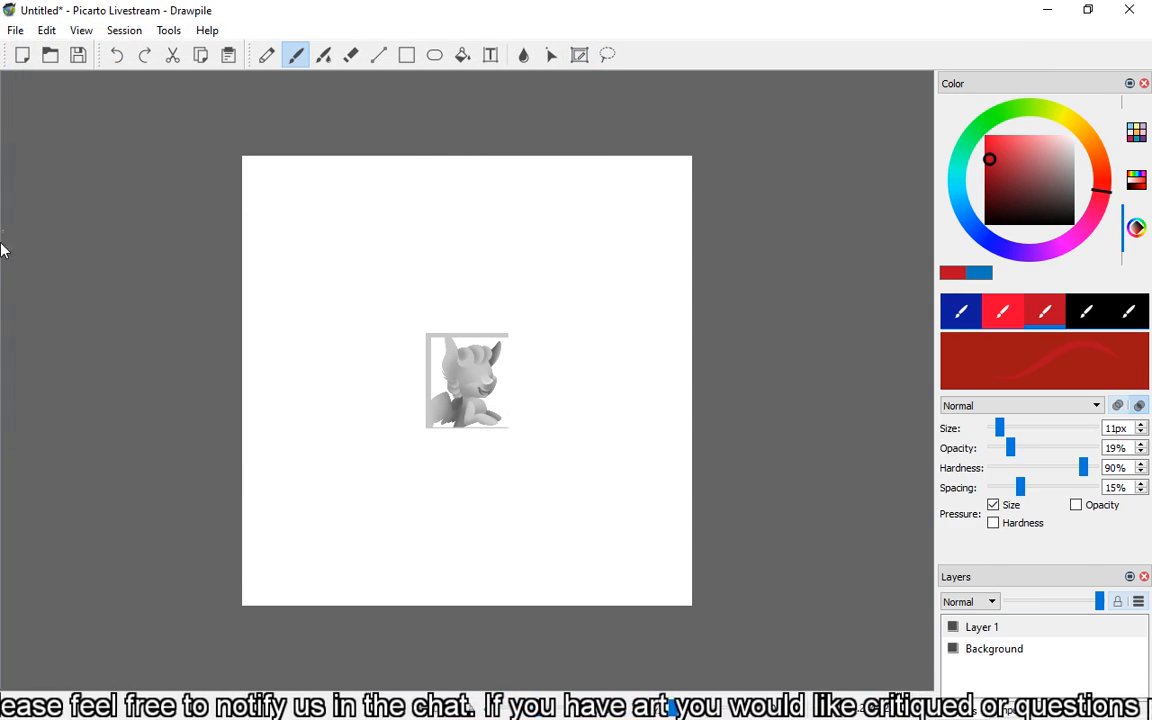
- Insert two empty layers above the pasted pony image and make Layer 2 the active layer
{"action": "left_click", "coordinate": [987, 629]}
{"action": "right_click", "coordinate": [989, 633]}
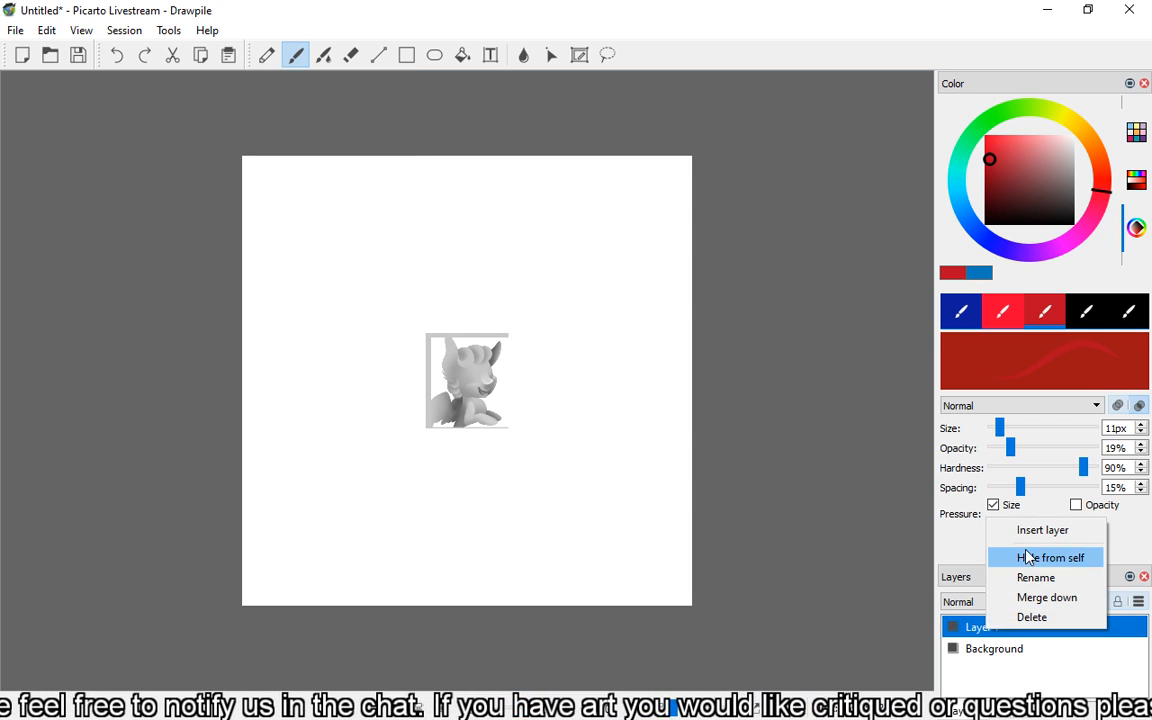
{"action": "left_click", "coordinate": [1030, 530]}
{"action": "right_click", "coordinate": [997, 625]}
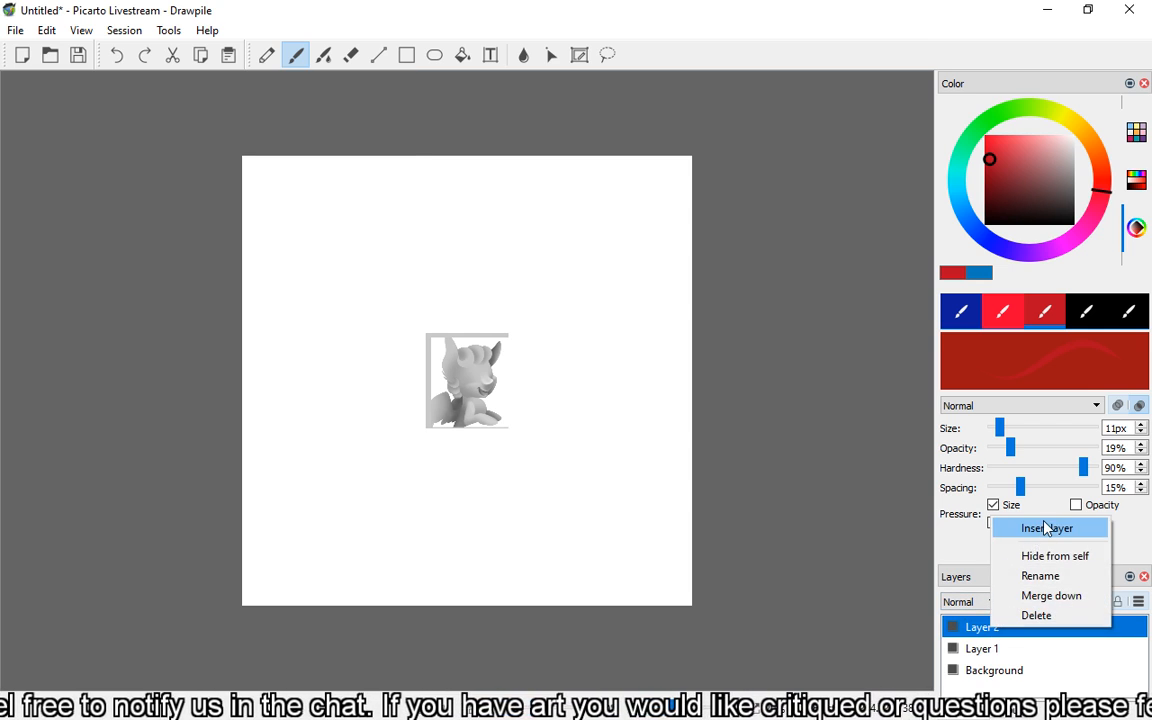
{"action": "left_click", "coordinate": [1016, 528]}
{"action": "left_click", "coordinate": [997, 650]}
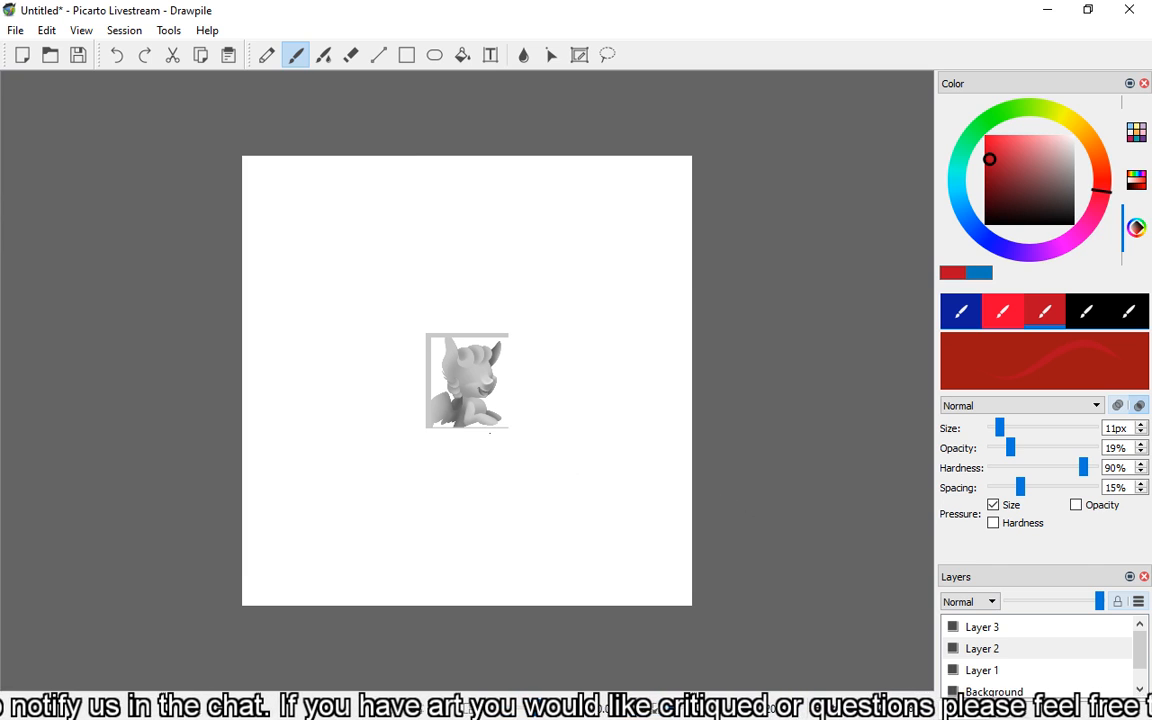
- Paste the larger pony image small_Eating_time_ns from file onto Layer 1 over the small copy, and return to the brush
{"action": "scroll", "coordinate": [458, 386], "scroll_direction": "up", "scroll_amount": 6}
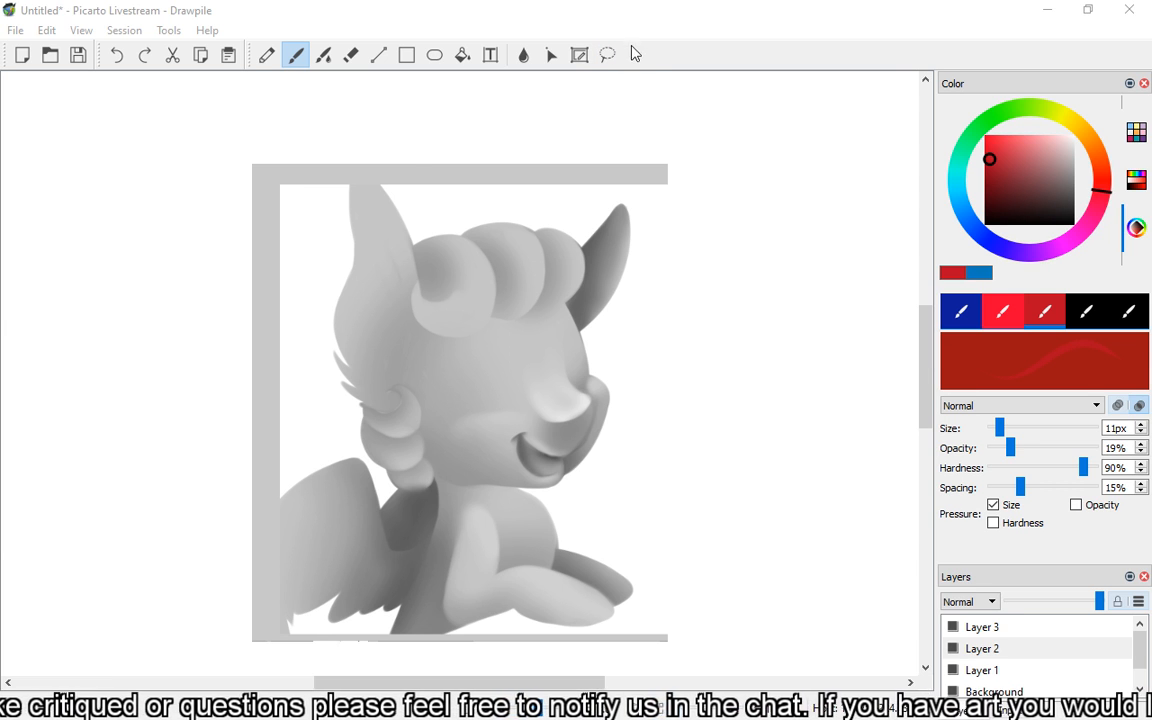
{"action": "scroll", "coordinate": [560, 210], "scroll_direction": "down", "scroll_amount": 4}
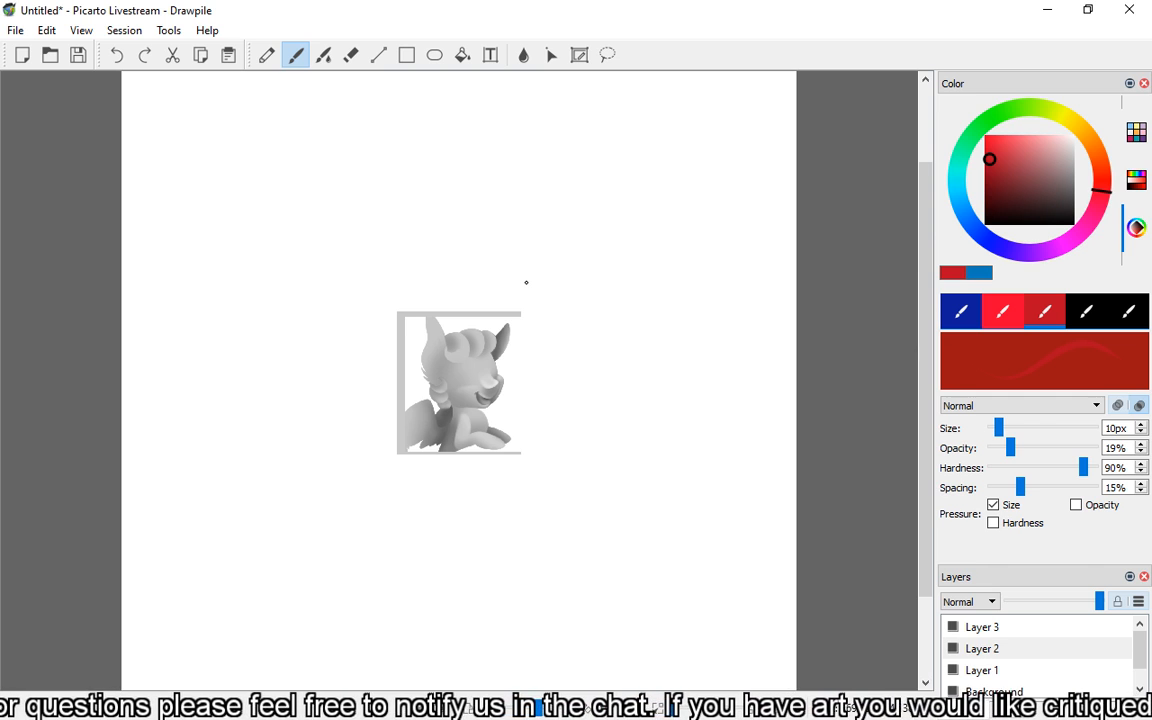
{"action": "left_click", "coordinate": [968, 670]}
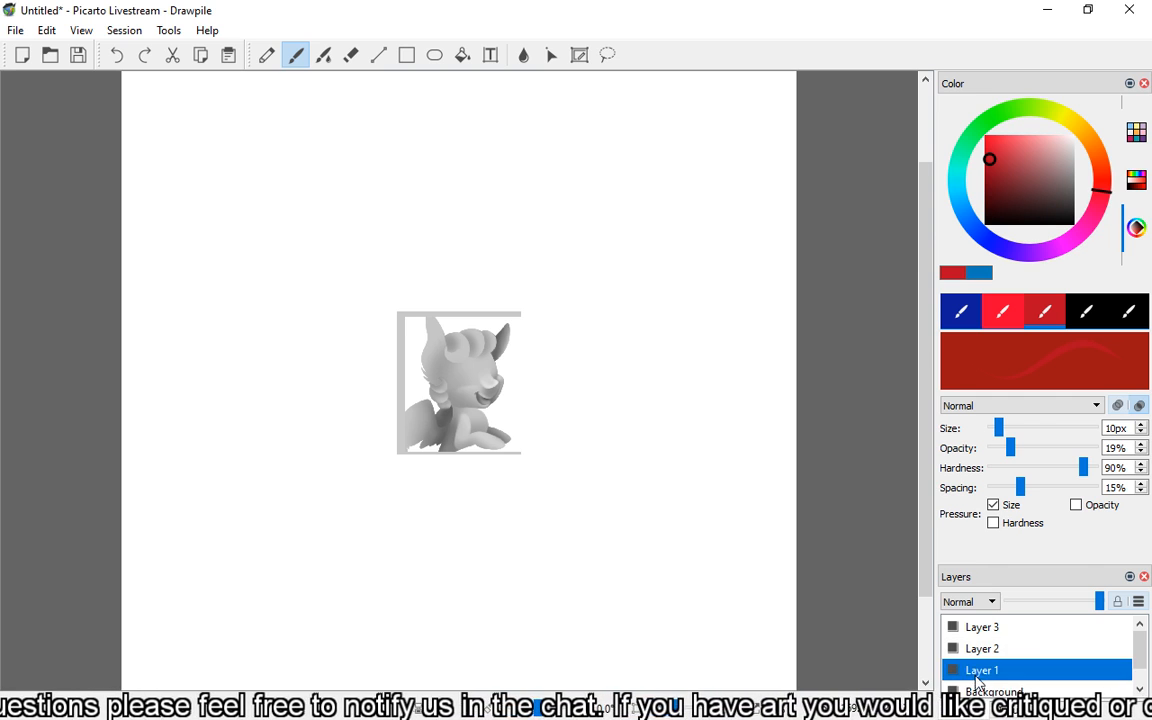
{"action": "left_click", "coordinate": [16, 30]}
{"action": "mouse_move", "coordinate": [47, 30]}
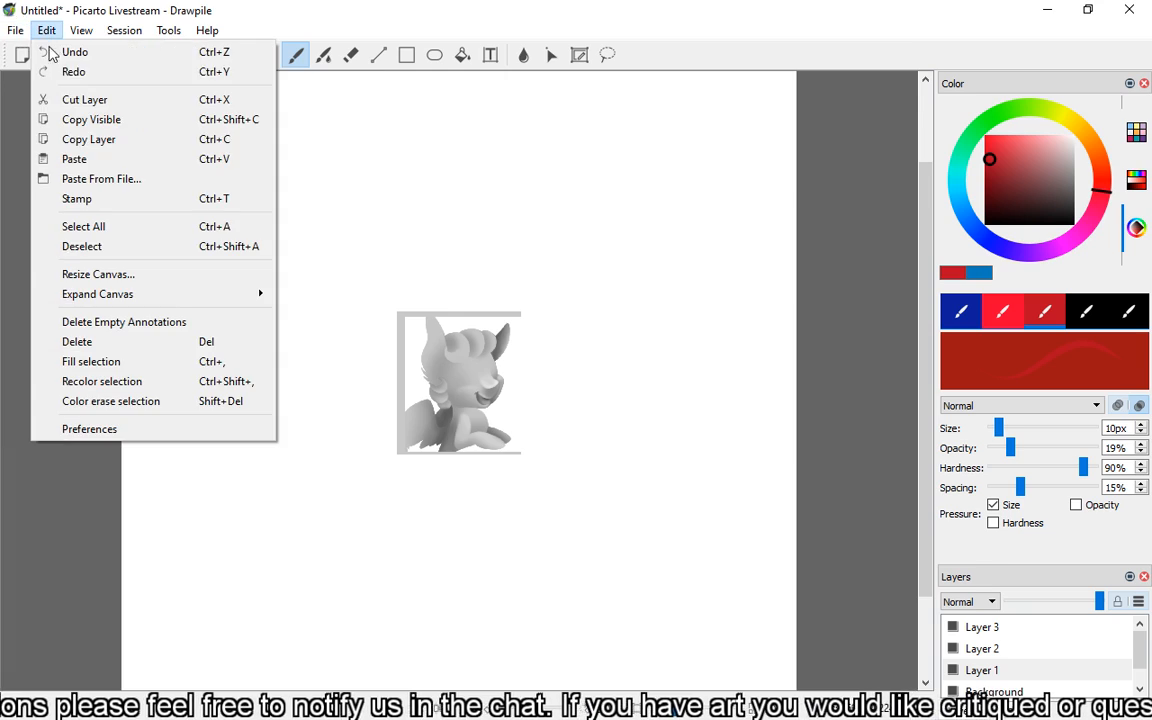
{"action": "left_click", "coordinate": [90, 178]}
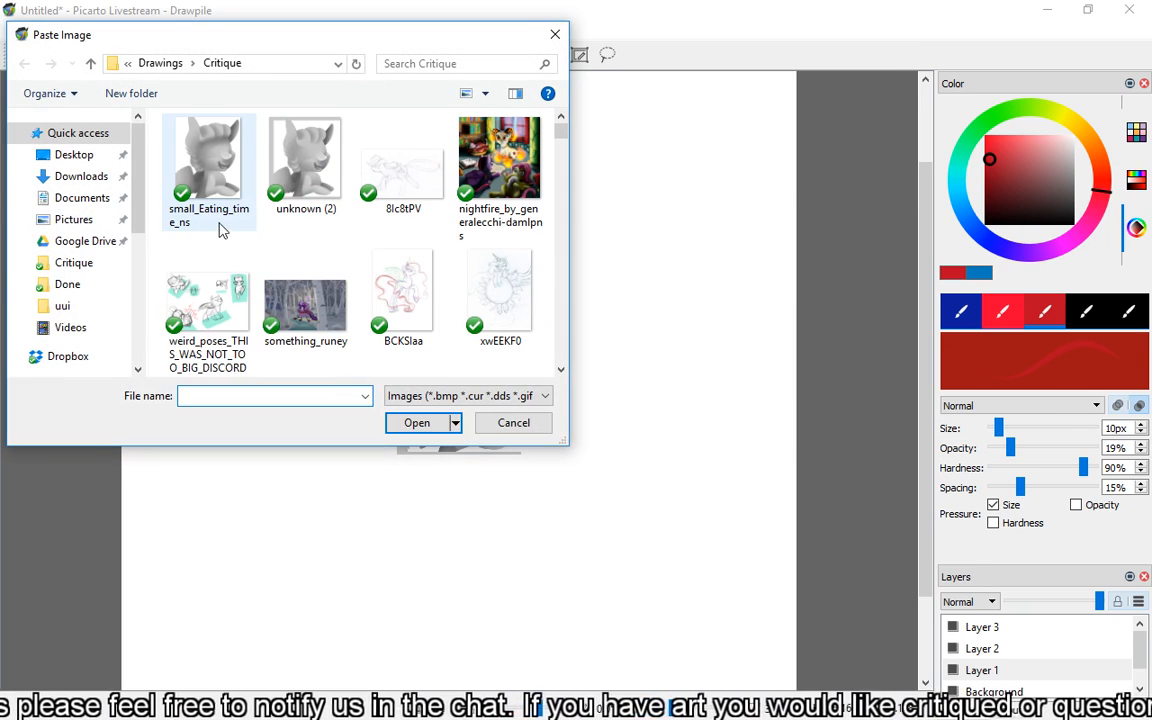
{"action": "double_click", "coordinate": [198, 158]}
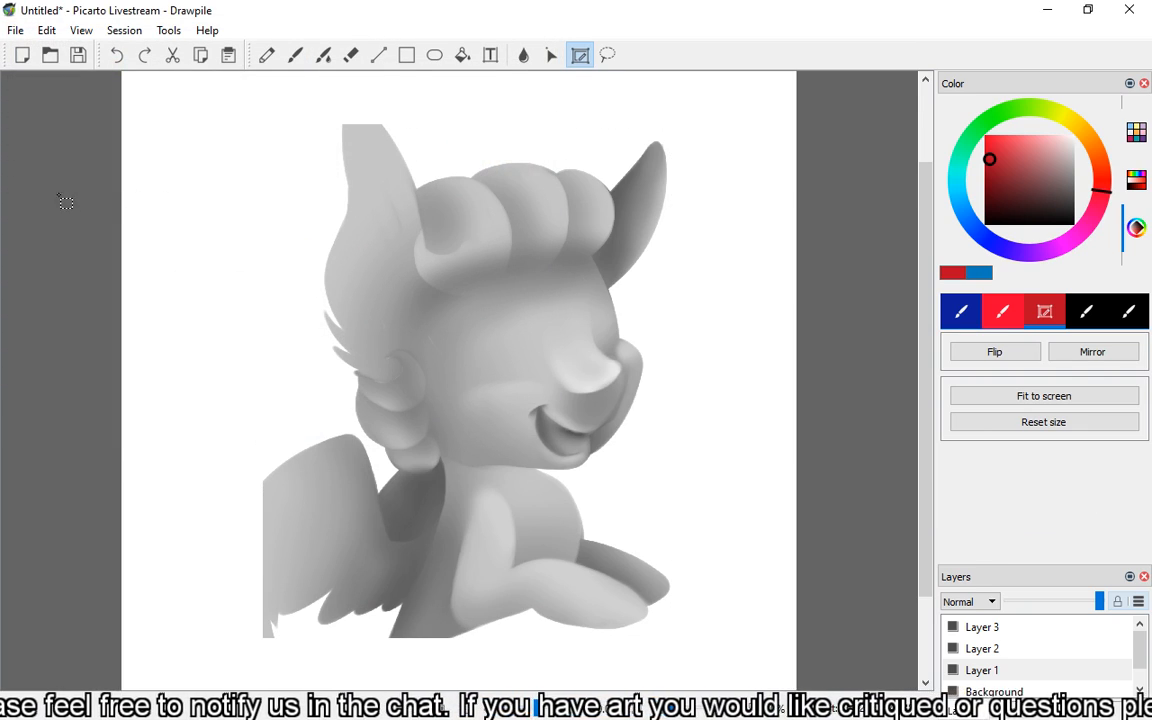
{"action": "left_click", "coordinate": [294, 56]}
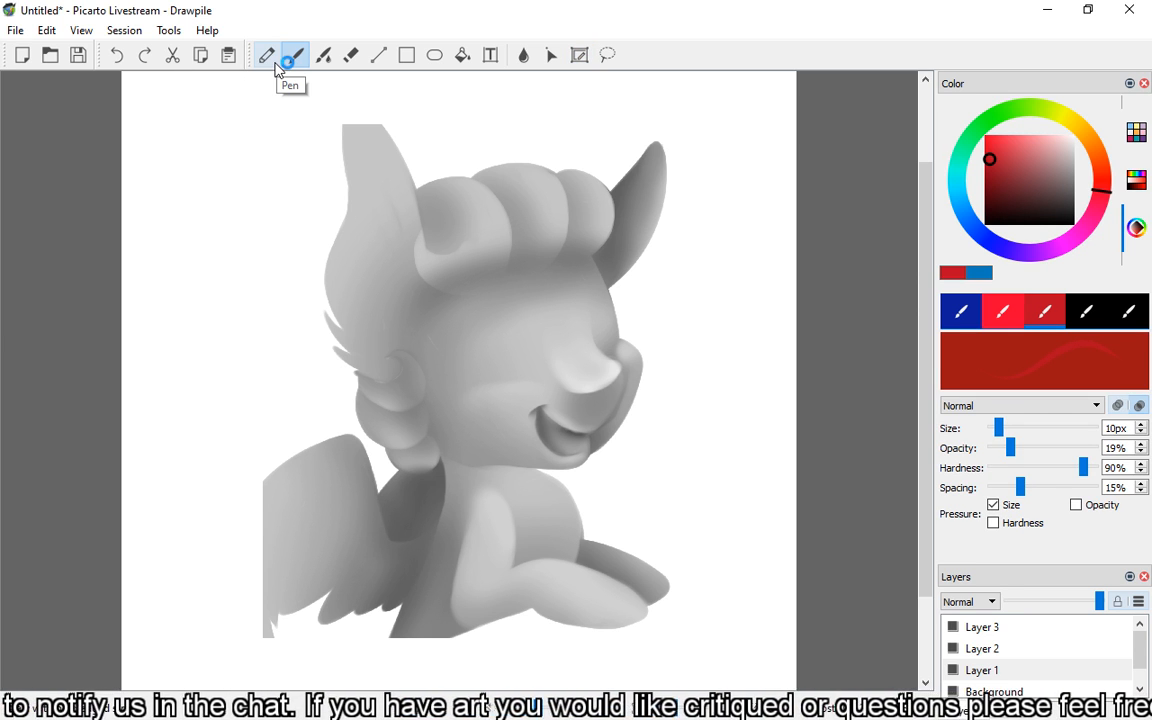
- On Layer 2, draw a large red head-construction circle around the pony's face with the brush at 19 px
{"action": "left_click", "coordinate": [975, 648]}
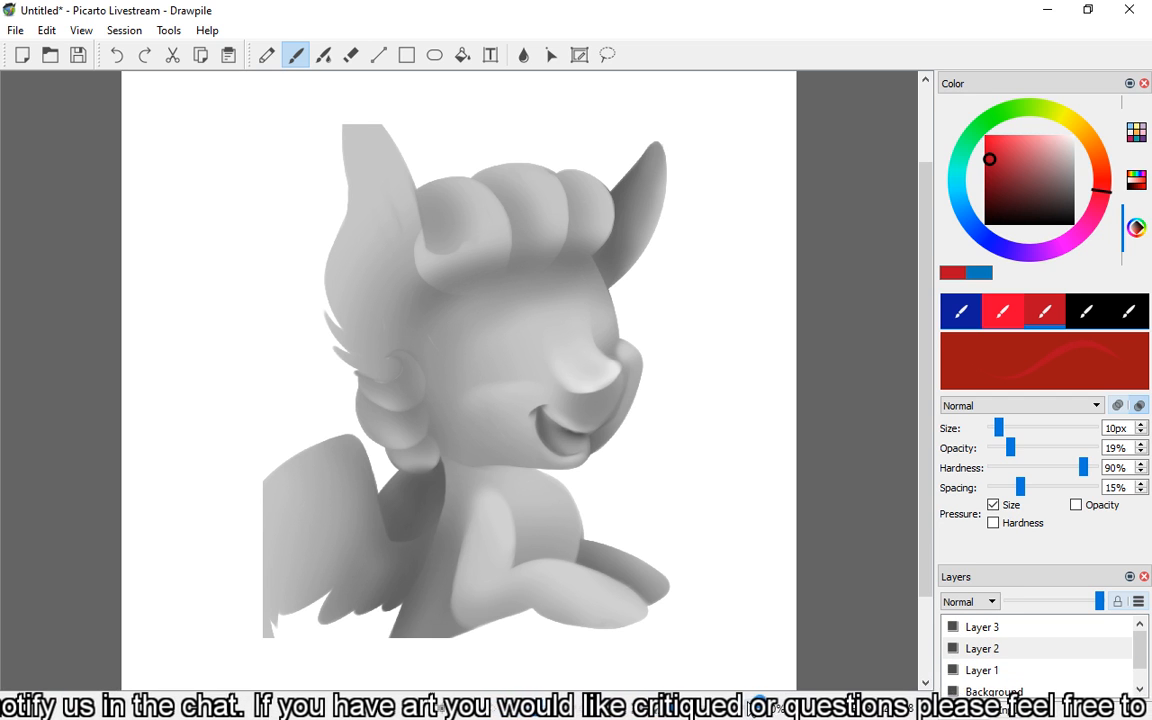
{"action": "scroll", "coordinate": [566, 229], "scroll_direction": "up", "scroll_amount": 3}
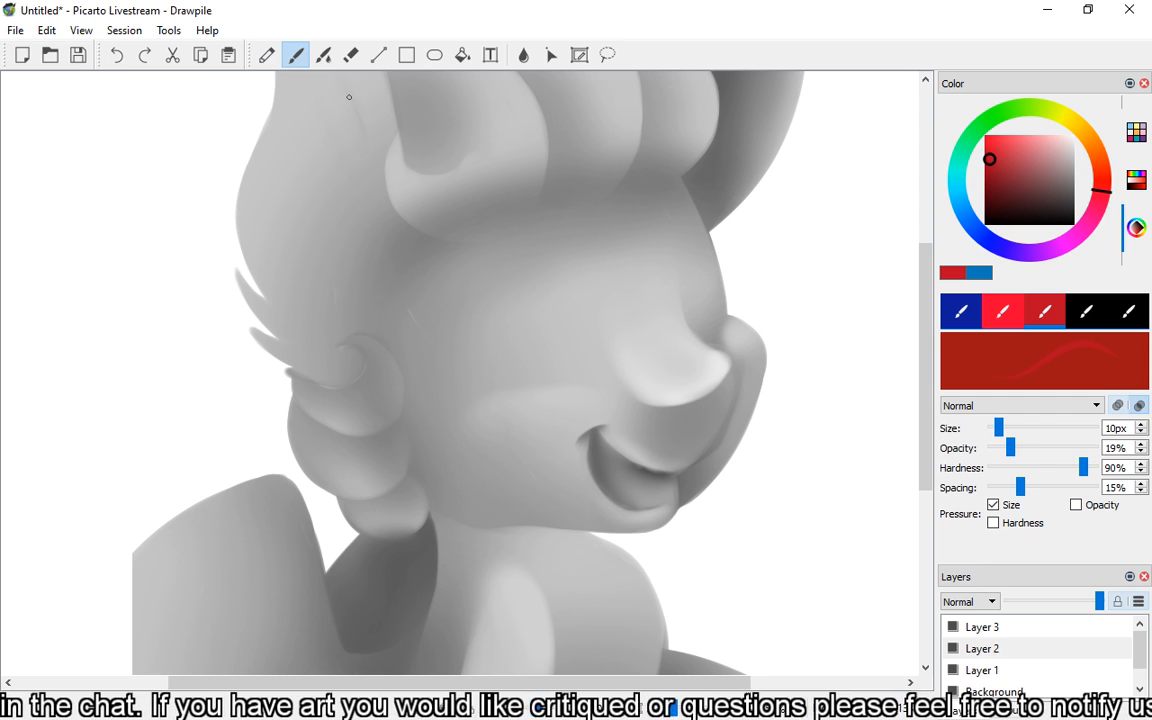
{"action": "left_click_drag", "start_coordinate": [929, 452], "coordinate": [929, 412]}
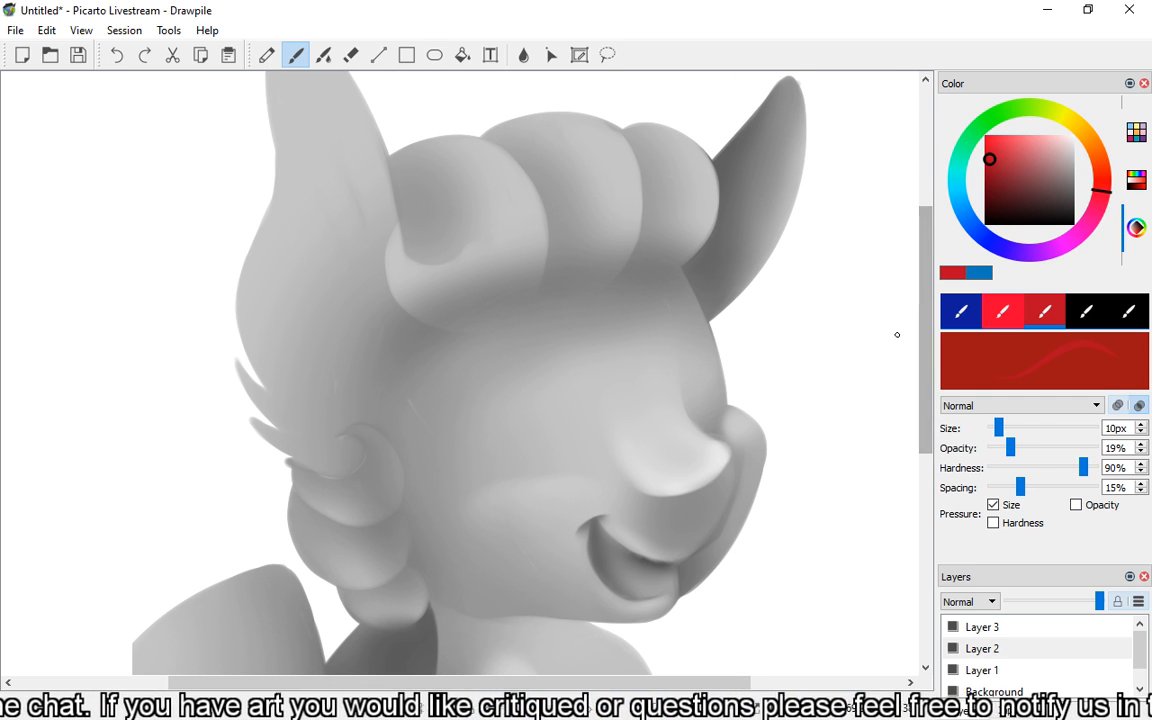
{"action": "left_click_drag", "start_coordinate": [998, 428], "coordinate": [1006, 428]}
{"action": "mouse_move", "coordinate": [352, 532]}
{"action": "left_mouse_down"}
{"action": "mouse_move", "coordinate": [317, 380]}
{"action": "mouse_move", "coordinate": [593, 208]}
{"action": "mouse_move", "coordinate": [588, 618]}
{"action": "mouse_move", "coordinate": [535, 642]}
{"action": "left_mouse_up"}
{"action": "left_click", "coordinate": [116, 55]}
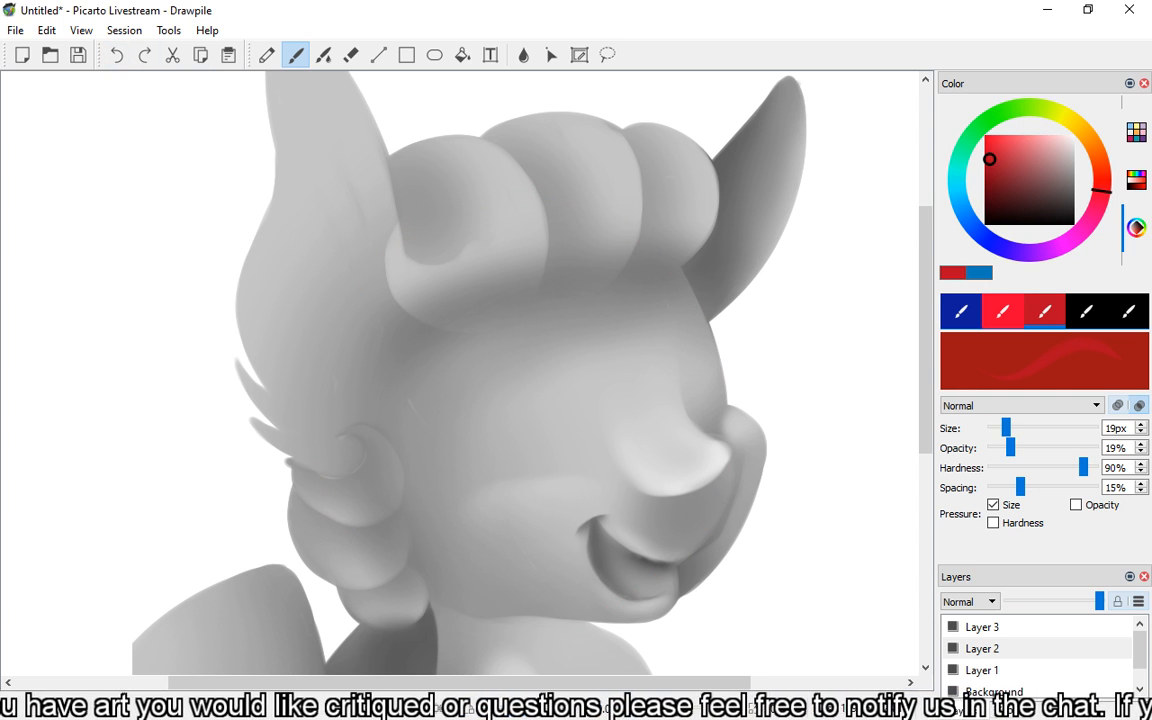
{"action": "mouse_move", "coordinate": [345, 515]}
{"action": "left_mouse_down"}
{"action": "mouse_move", "coordinate": [330, 319]}
{"action": "mouse_move", "coordinate": [672, 253]}
{"action": "mouse_move", "coordinate": [527, 627]}
{"action": "left_mouse_up"}
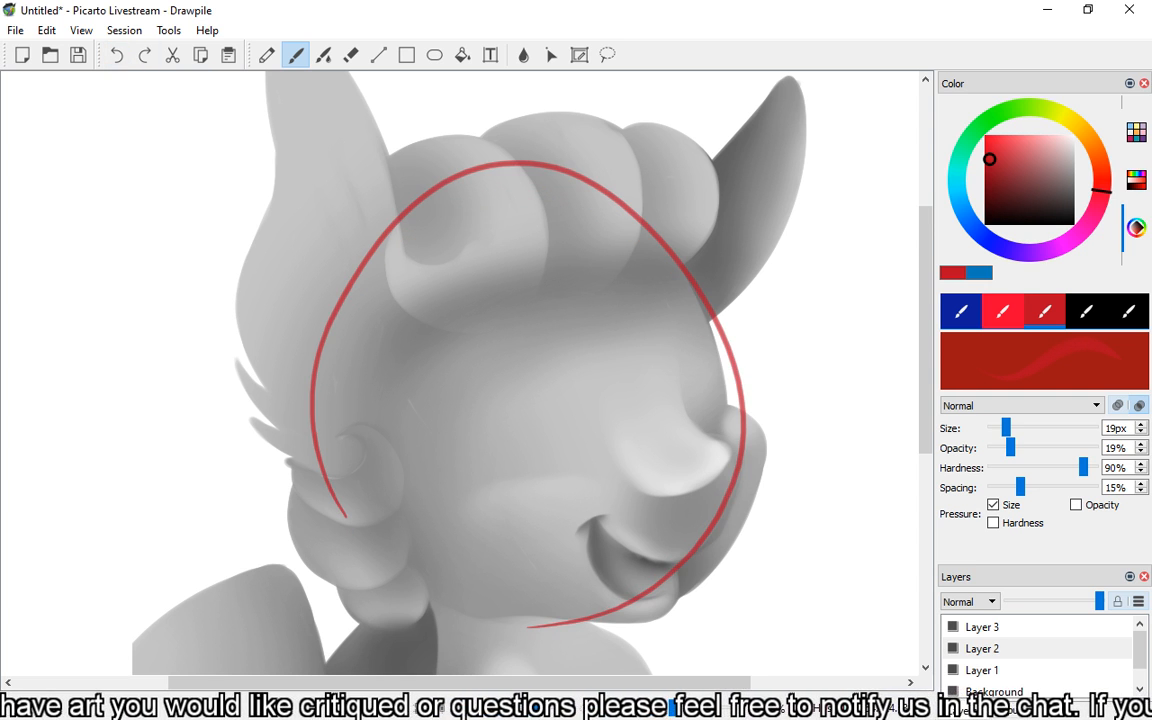
{"action": "left_click", "coordinate": [116, 55]}
{"action": "mouse_move", "coordinate": [345, 485]}
{"action": "left_mouse_down"}
{"action": "mouse_move", "coordinate": [493, 182]}
{"action": "mouse_move", "coordinate": [625, 600]}
{"action": "left_mouse_up"}
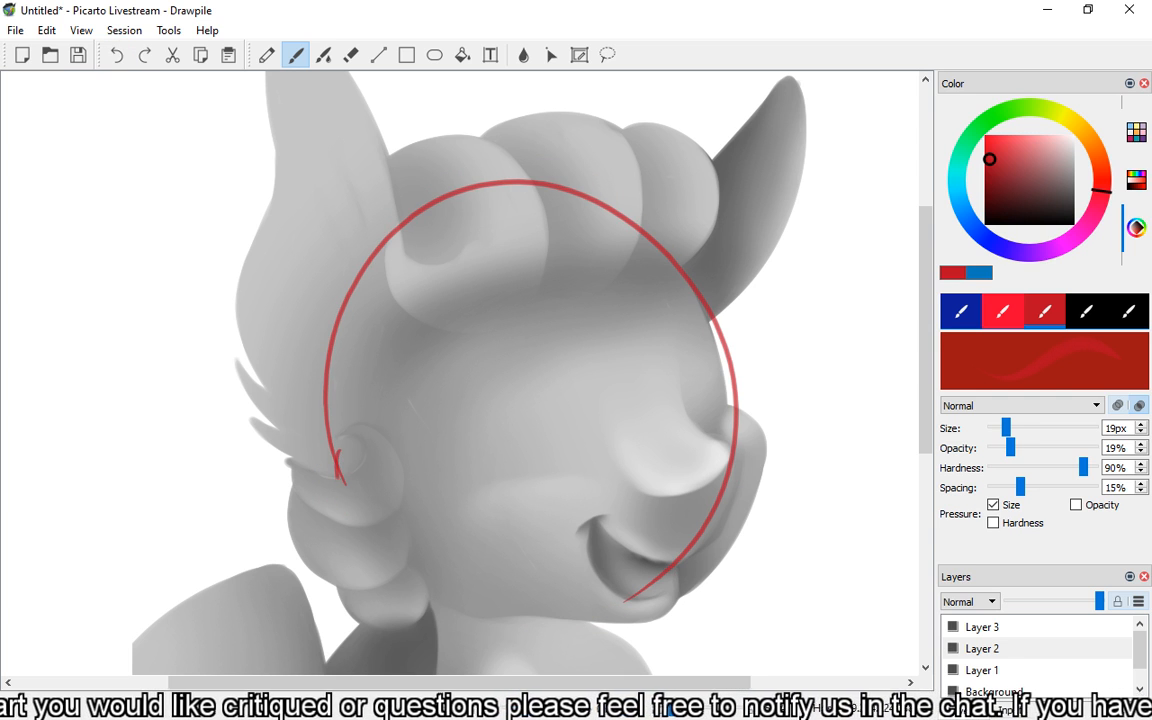
{"action": "left_click_drag", "start_coordinate": [330, 430], "coordinate": [580, 616]}
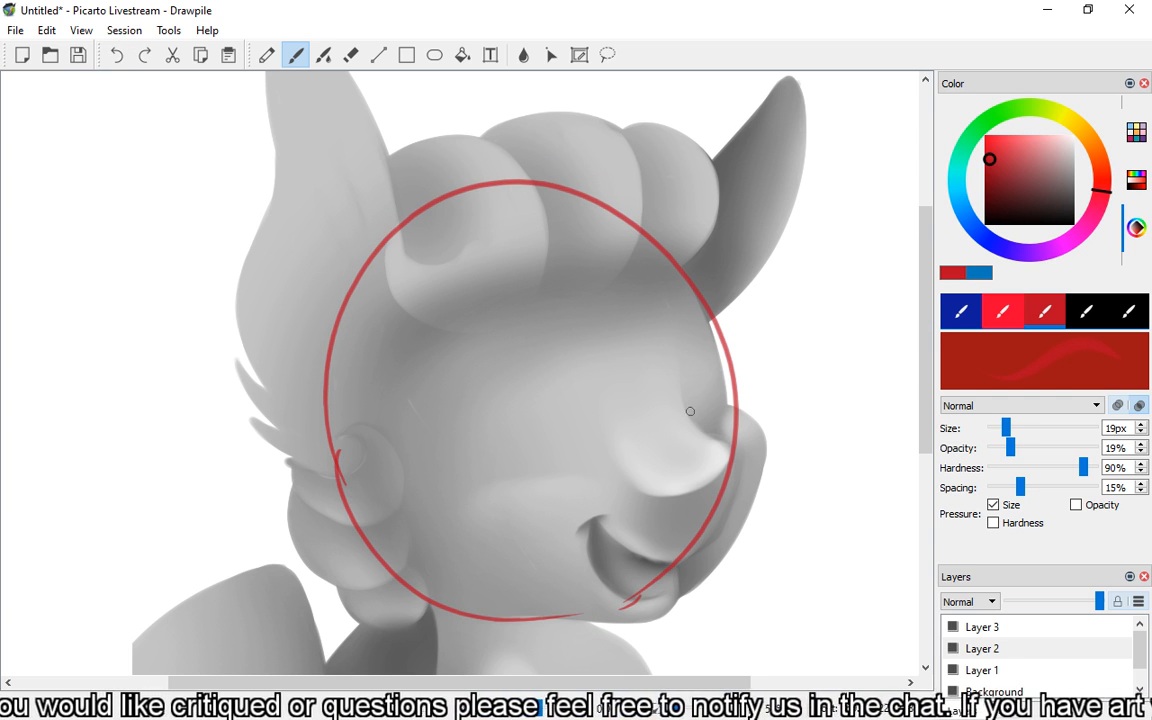
- Add a red horizontal eye line and a curved vertical centre line across the head circle
{"action": "left_click_drag", "start_coordinate": [737, 405], "coordinate": [345, 463]}
{"action": "mouse_move", "coordinate": [515, 183]}
{"action": "left_mouse_down"}
{"action": "mouse_move", "coordinate": [640, 565]}
{"action": "mouse_move", "coordinate": [588, 666]}
{"action": "left_mouse_up"}
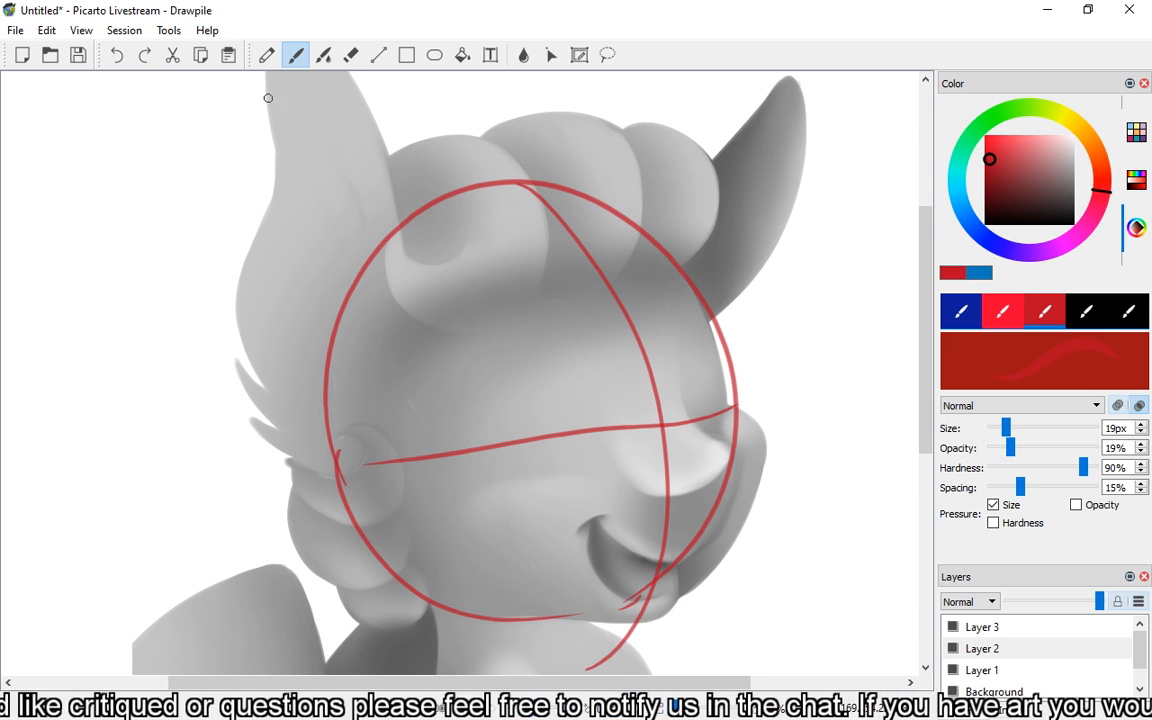
{"action": "left_click", "coordinate": [116, 54]}
{"action": "left_click_drag", "start_coordinate": [487, 187], "coordinate": [550, 620]}
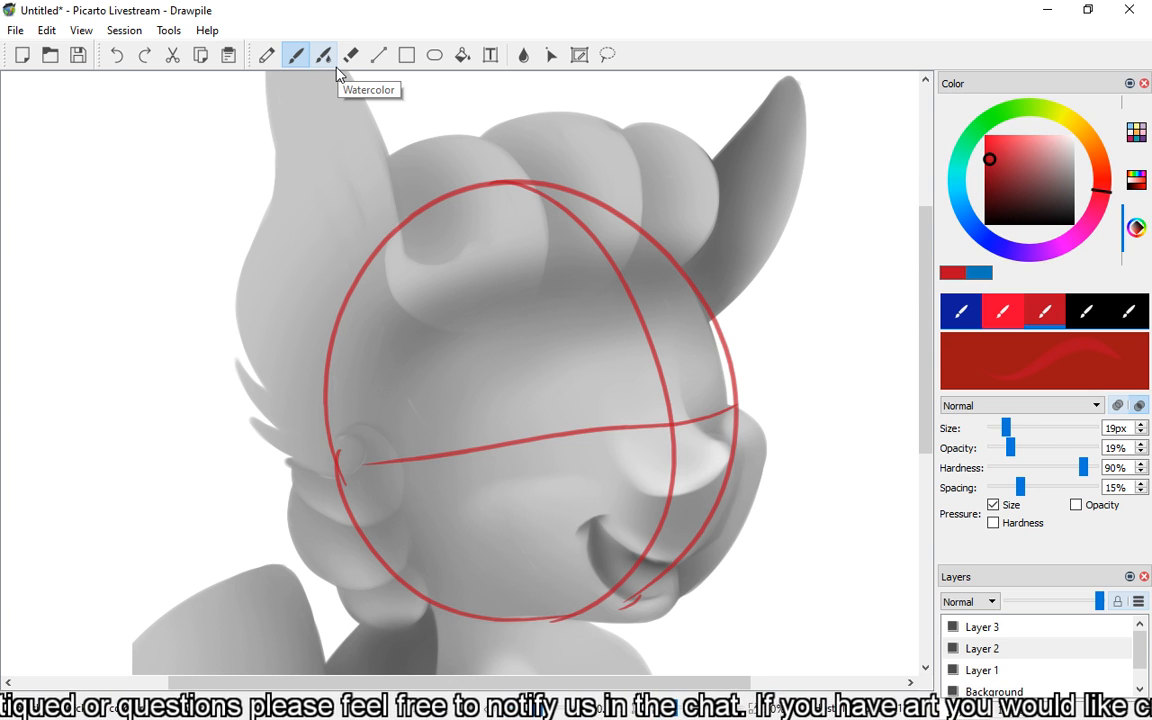
- On Layer 3, sketch the pony's nose bridge, nose tip and front muzzle contour in blue
{"action": "left_click", "coordinate": [984, 627]}
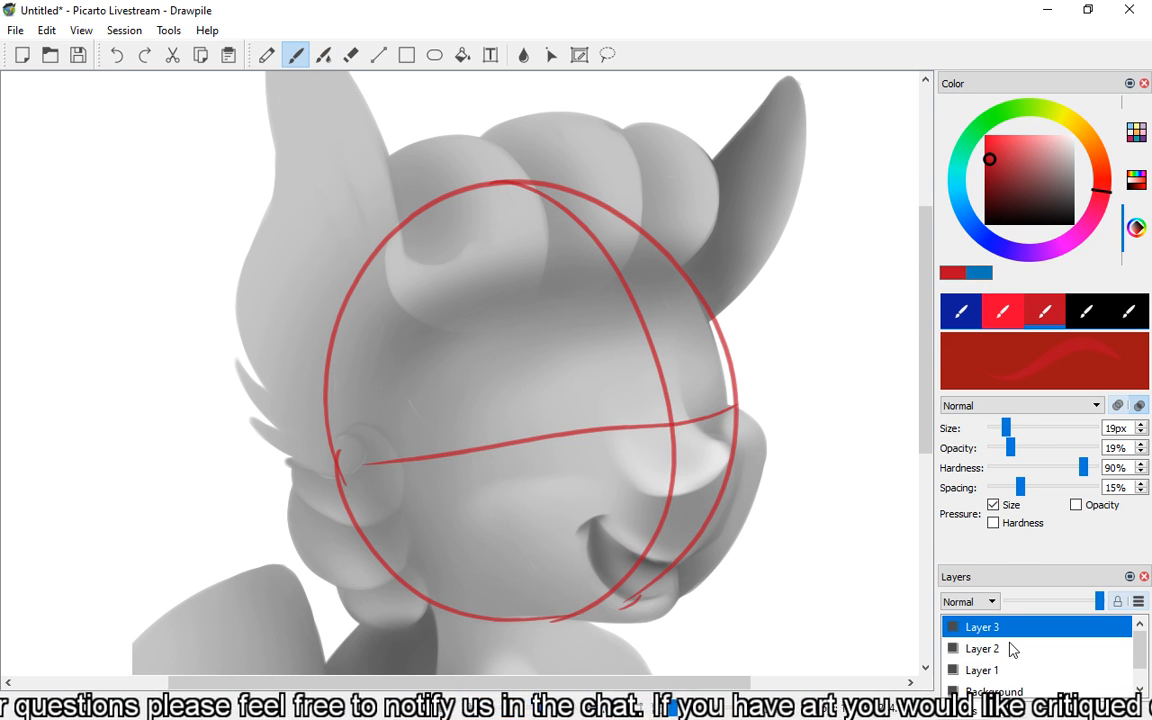
{"action": "left_click", "coordinate": [989, 241]}
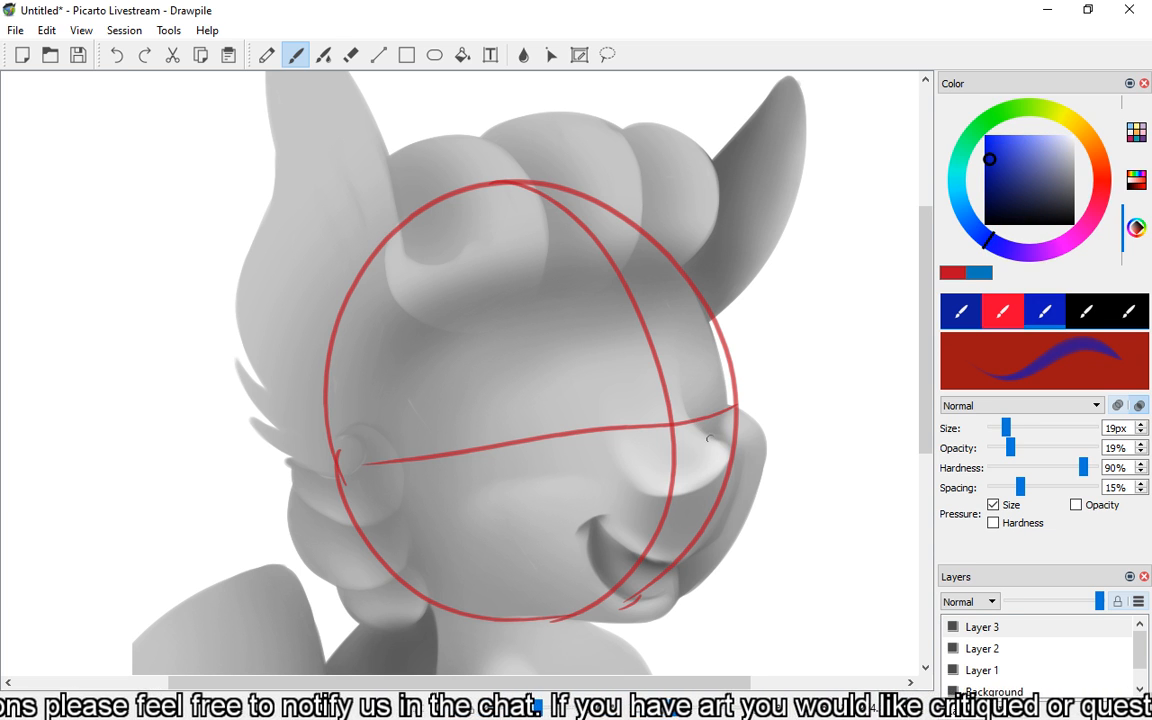
{"action": "left_click_drag", "start_coordinate": [697, 420], "coordinate": [740, 455]}
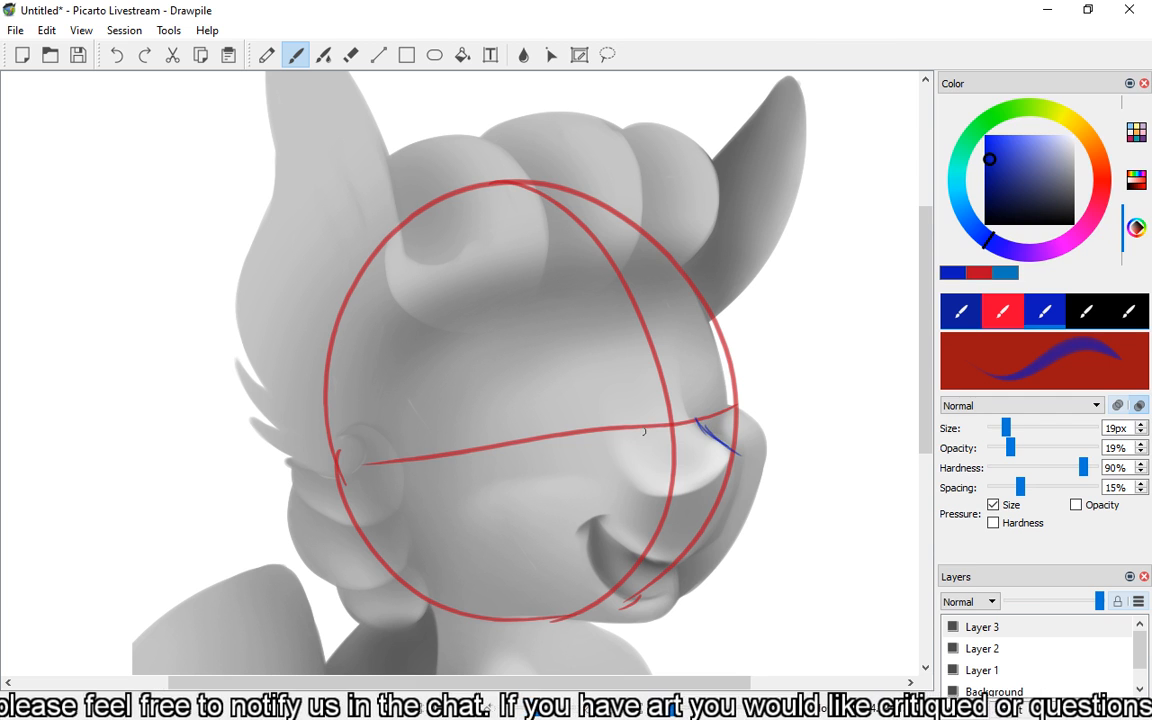
{"action": "mouse_move", "coordinate": [623, 433]}
{"action": "left_mouse_down"}
{"action": "mouse_move", "coordinate": [656, 476]}
{"action": "mouse_move", "coordinate": [690, 490]}
{"action": "left_mouse_up"}
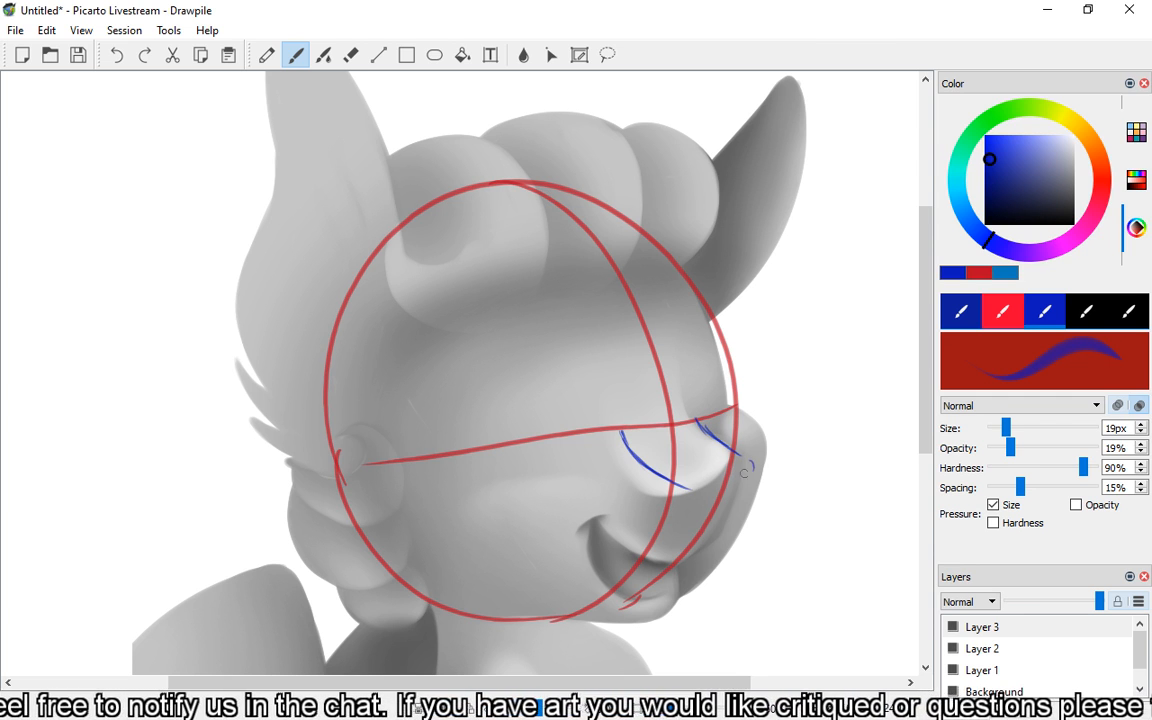
{"action": "mouse_move", "coordinate": [745, 456]}
{"action": "left_mouse_down"}
{"action": "mouse_move", "coordinate": [685, 495]}
{"action": "mouse_move", "coordinate": [712, 495]}
{"action": "mouse_move", "coordinate": [636, 457]}
{"action": "mouse_move", "coordinate": [682, 490]}
{"action": "mouse_move", "coordinate": [756, 470]}
{"action": "mouse_move", "coordinate": [720, 548]}
{"action": "left_mouse_up"}
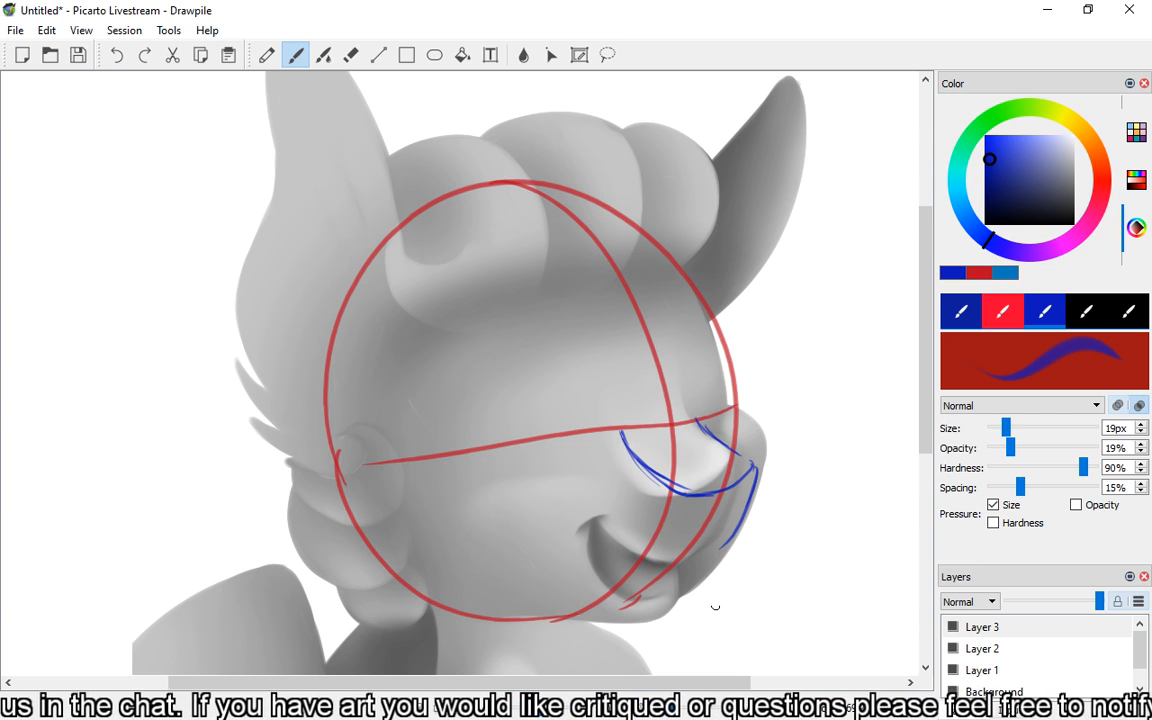
{"action": "left_click_drag", "start_coordinate": [686, 499], "coordinate": [673, 542]}
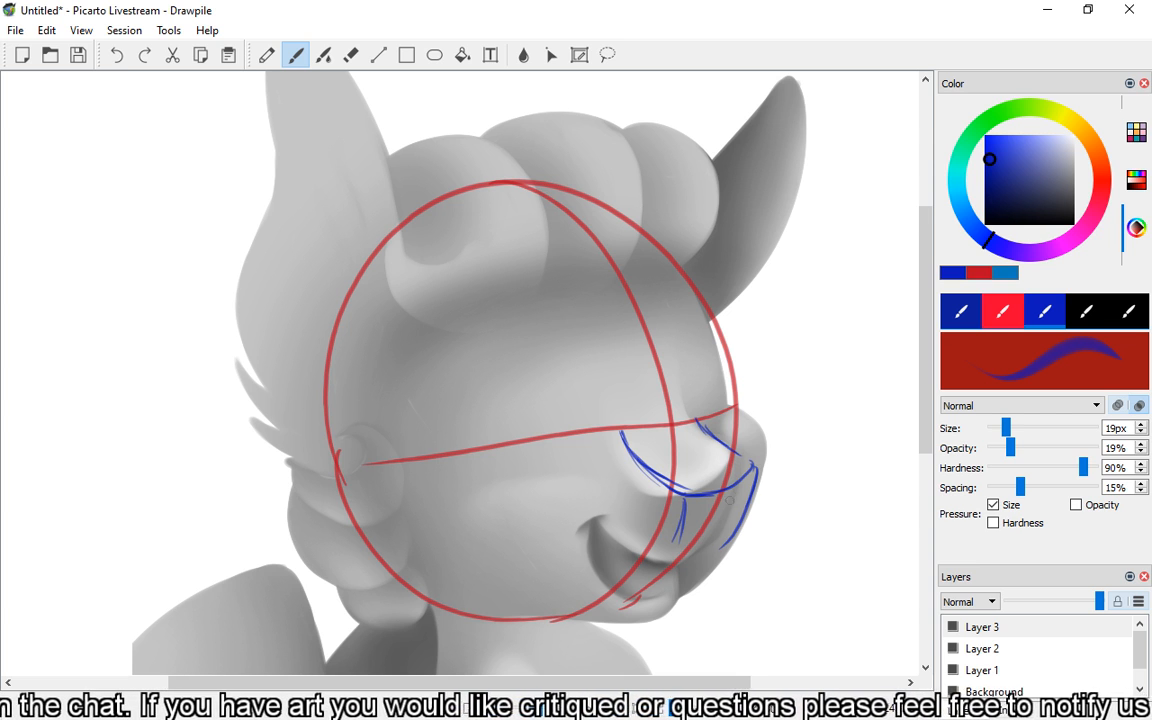
{"action": "left_click_drag", "start_coordinate": [757, 470], "coordinate": [747, 508]}
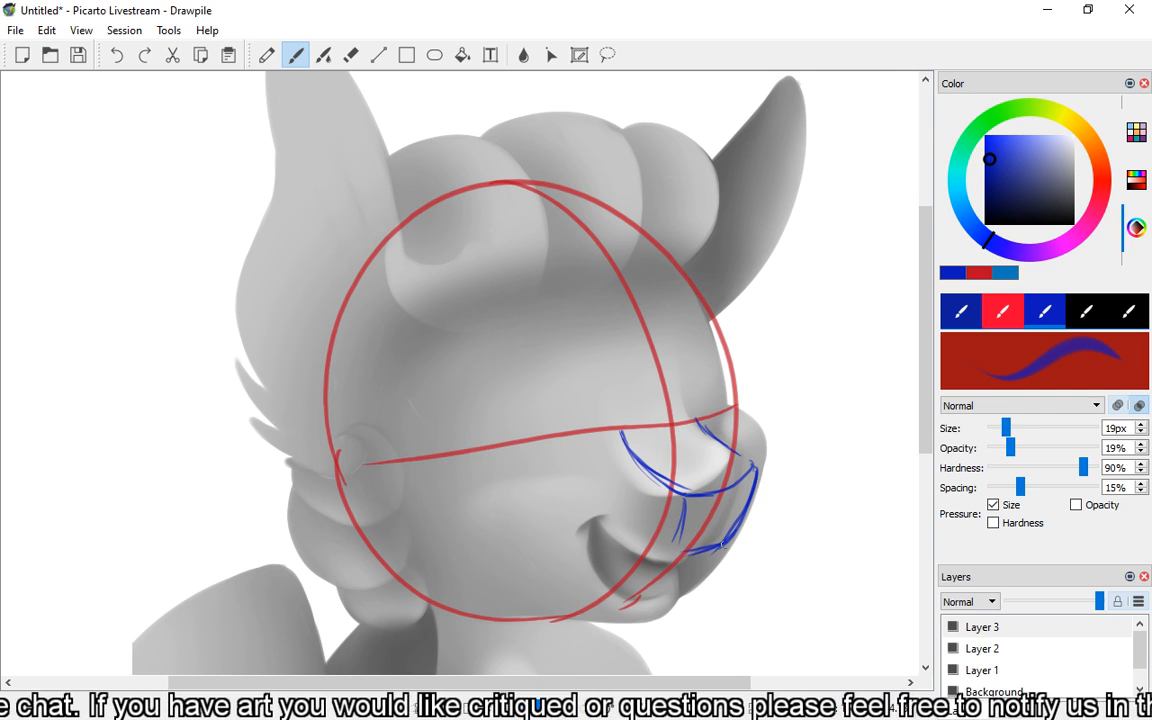
- Sketch the upper lip, open mouth, chin and cheek line in blue, plus the far side of the muzzle
{"action": "left_click_drag", "start_coordinate": [682, 552], "coordinate": [732, 527]}
{"action": "mouse_move", "coordinate": [752, 478]}
{"action": "left_mouse_down"}
{"action": "mouse_move", "coordinate": [730, 530]}
{"action": "mouse_move", "coordinate": [672, 556]}
{"action": "mouse_move", "coordinate": [600, 522]}
{"action": "mouse_move", "coordinate": [596, 556]}
{"action": "mouse_move", "coordinate": [622, 597]}
{"action": "mouse_move", "coordinate": [680, 580]}
{"action": "mouse_move", "coordinate": [690, 599]}
{"action": "mouse_move", "coordinate": [600, 534]}
{"action": "mouse_move", "coordinate": [620, 512]}
{"action": "mouse_move", "coordinate": [688, 575]}
{"action": "mouse_move", "coordinate": [625, 597]}
{"action": "left_mouse_up"}
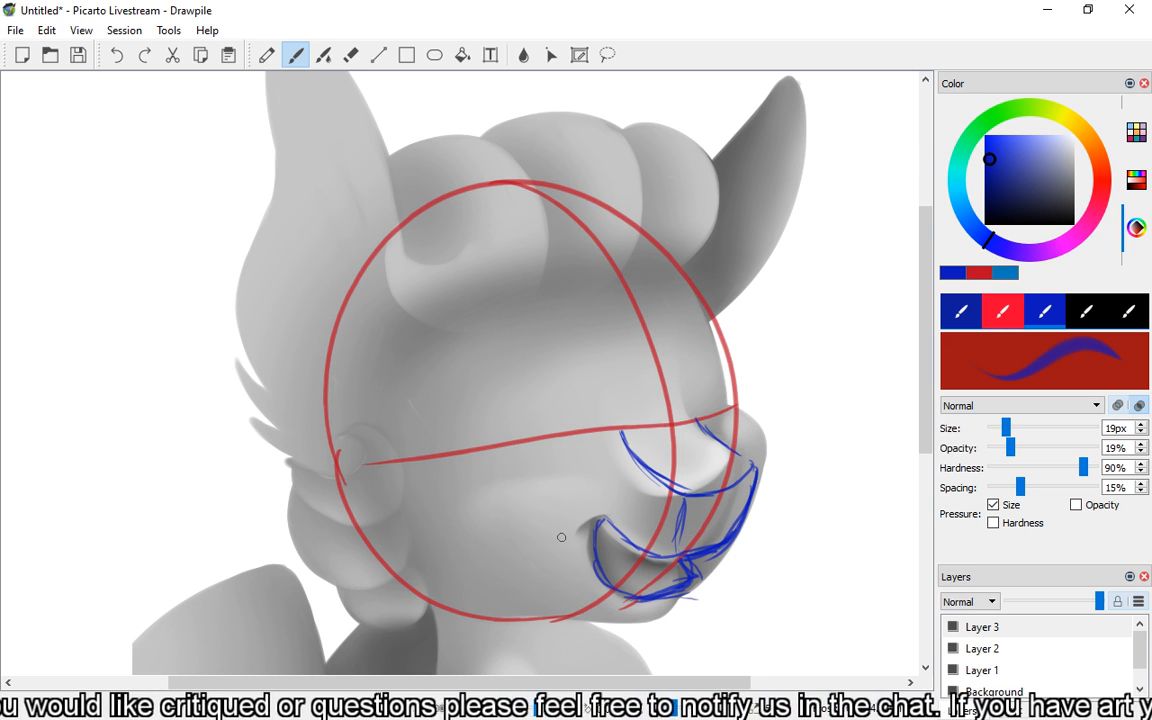
{"action": "mouse_move", "coordinate": [596, 543]}
{"action": "left_mouse_down"}
{"action": "mouse_move", "coordinate": [598, 578]}
{"action": "mouse_move", "coordinate": [704, 601]}
{"action": "mouse_move", "coordinate": [693, 591]}
{"action": "mouse_move", "coordinate": [654, 626]}
{"action": "mouse_move", "coordinate": [664, 622]}
{"action": "mouse_move", "coordinate": [556, 619]}
{"action": "mouse_move", "coordinate": [486, 593]}
{"action": "left_mouse_up"}
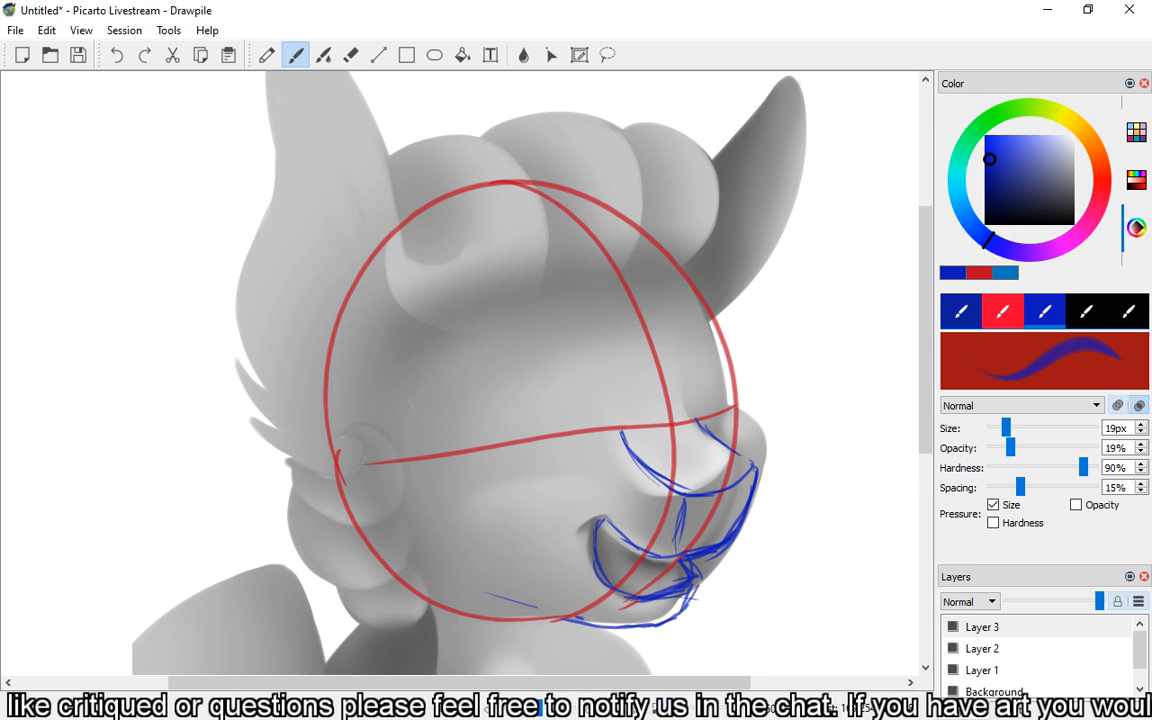
{"action": "left_click_drag", "start_coordinate": [403, 485], "coordinate": [530, 607]}
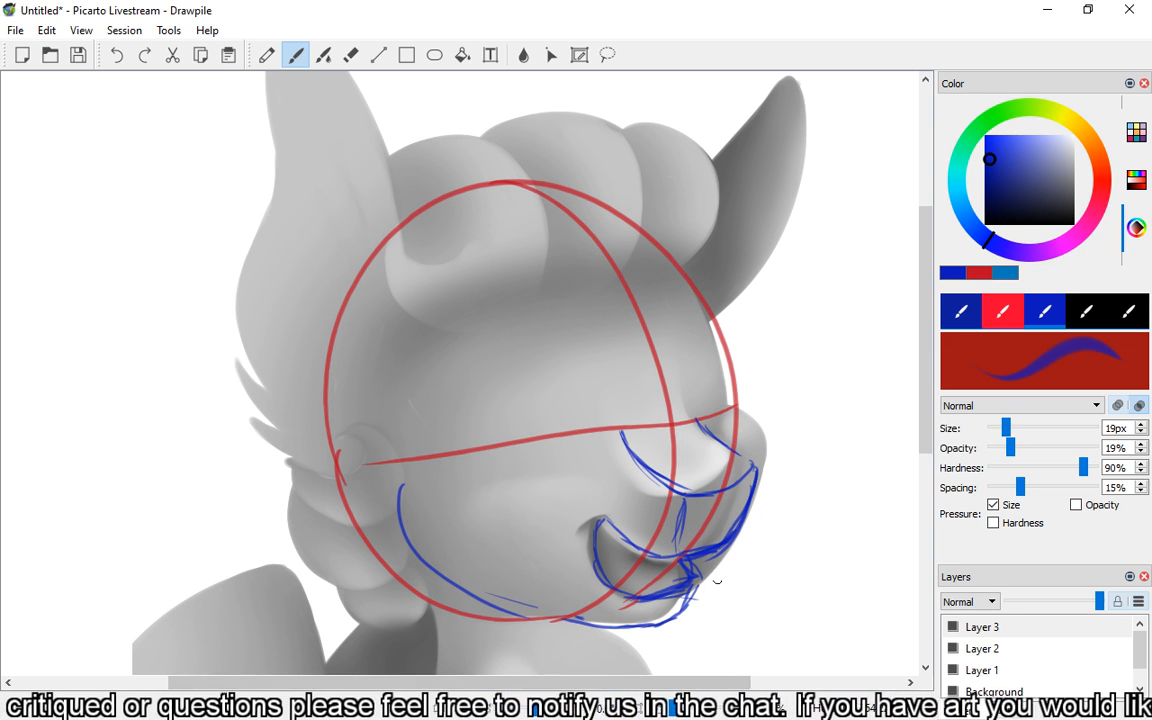
{"action": "left_click_drag", "start_coordinate": [729, 407], "coordinate": [752, 445]}
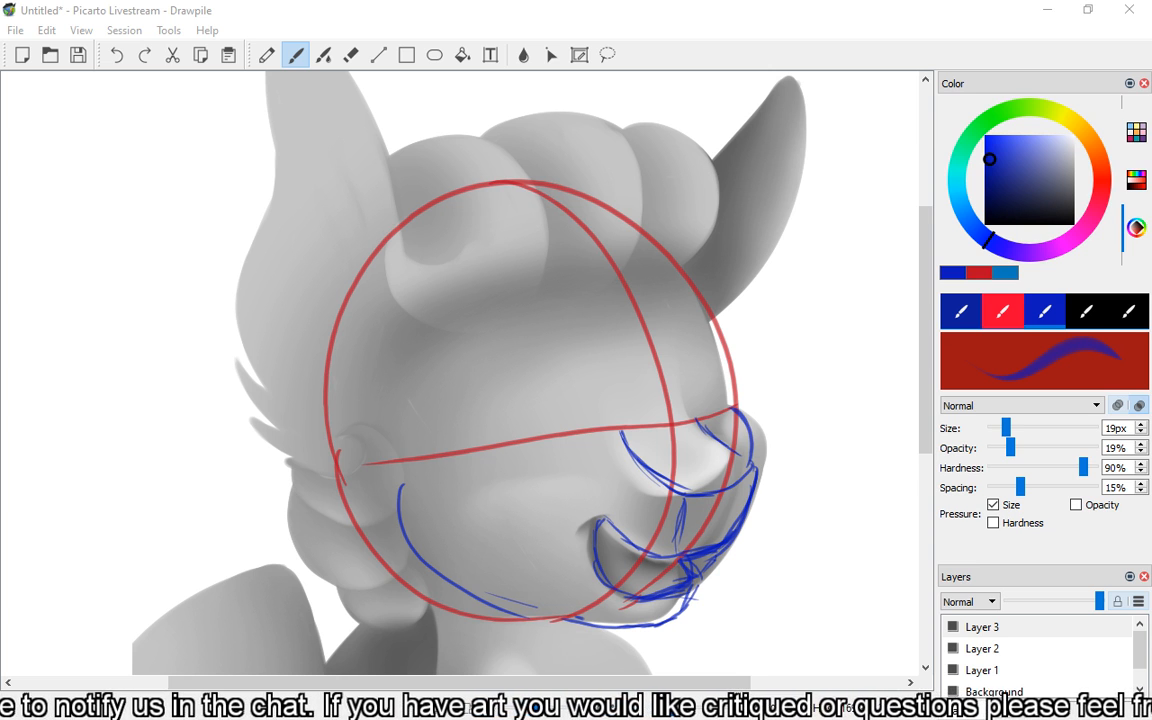
- Trace the pony's chest contour below the chin in thin blue strokes, erasing the first attempt and redrawing it
{"action": "key", "text": "ctrl+minus"}
{"action": "key", "text": "ctrl+minus"}
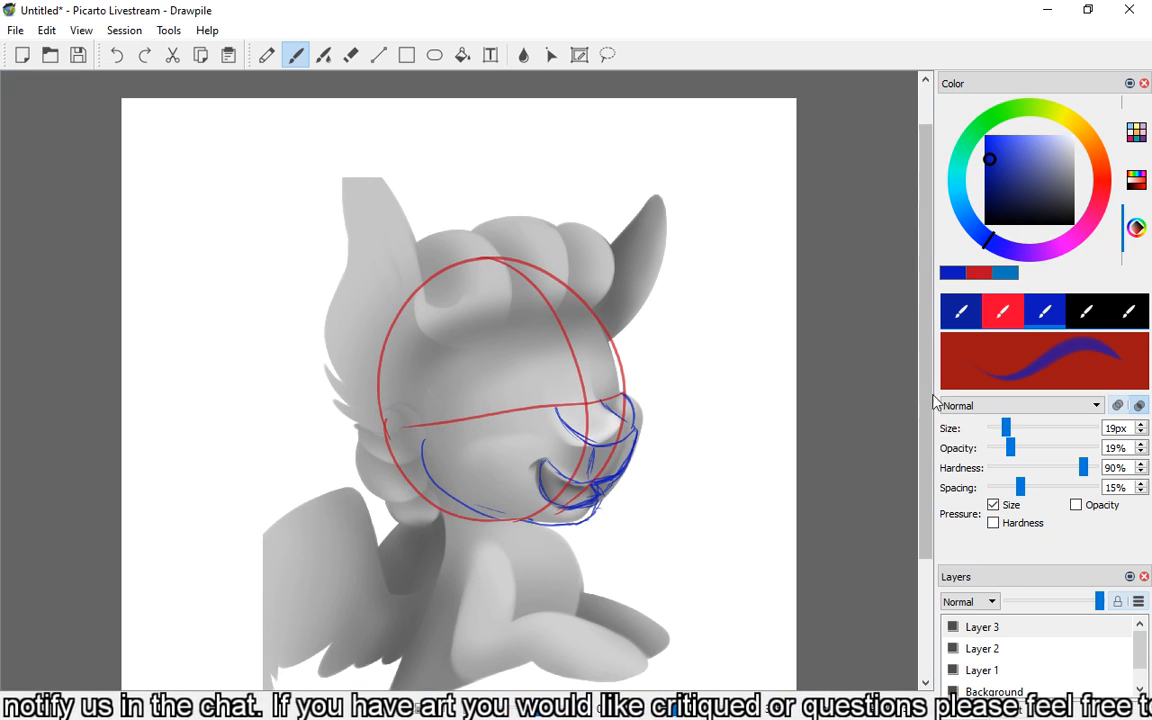
{"action": "left_click_drag", "start_coordinate": [929, 420], "coordinate": [926, 453]}
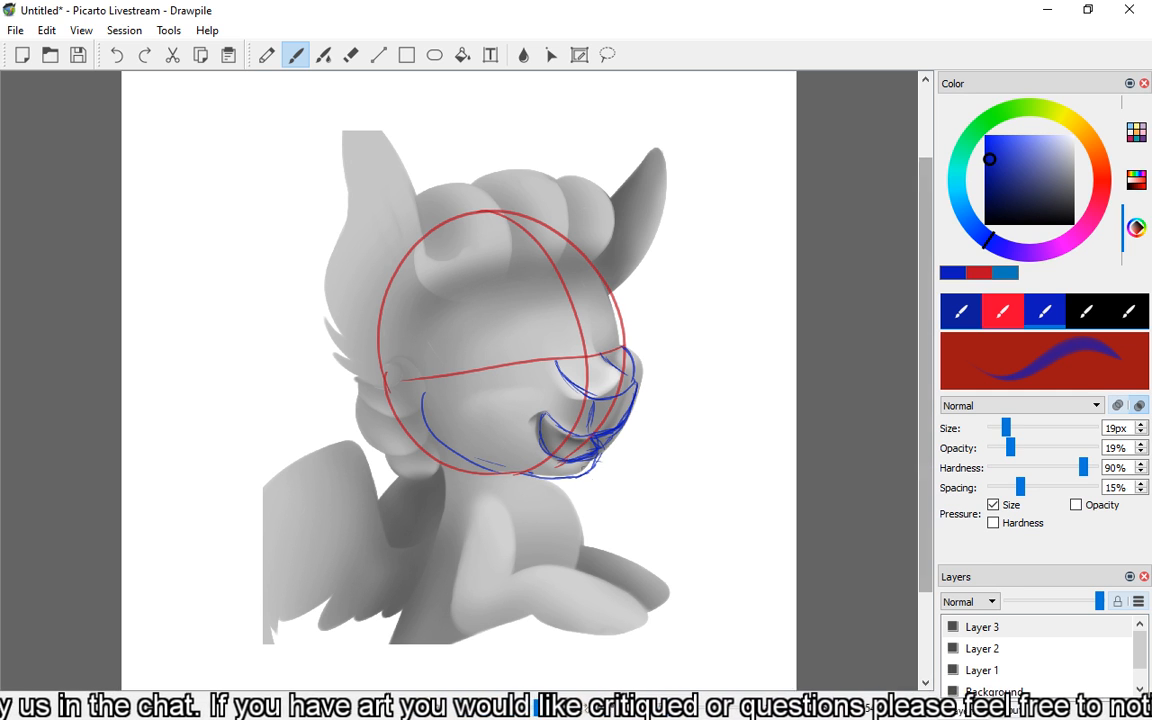
{"action": "mouse_move", "coordinate": [549, 486]}
{"action": "left_mouse_down"}
{"action": "mouse_move", "coordinate": [577, 508]}
{"action": "mouse_move", "coordinate": [582, 544]}
{"action": "left_mouse_up"}
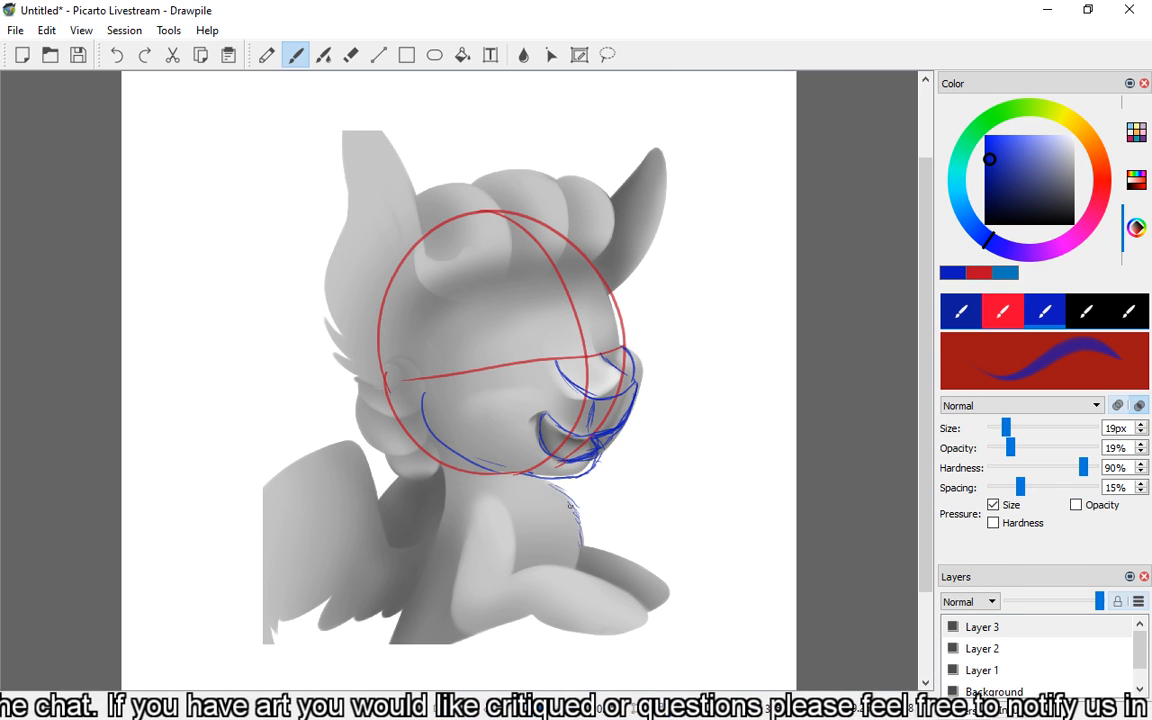
{"action": "mouse_move", "coordinate": [553, 487]}
{"action": "left_mouse_down"}
{"action": "mouse_move", "coordinate": [588, 528]}
{"action": "mouse_move", "coordinate": [566, 496]}
{"action": "mouse_move", "coordinate": [551, 499]}
{"action": "mouse_move", "coordinate": [571, 524]}
{"action": "left_mouse_up"}
{"action": "key", "text": "e"}
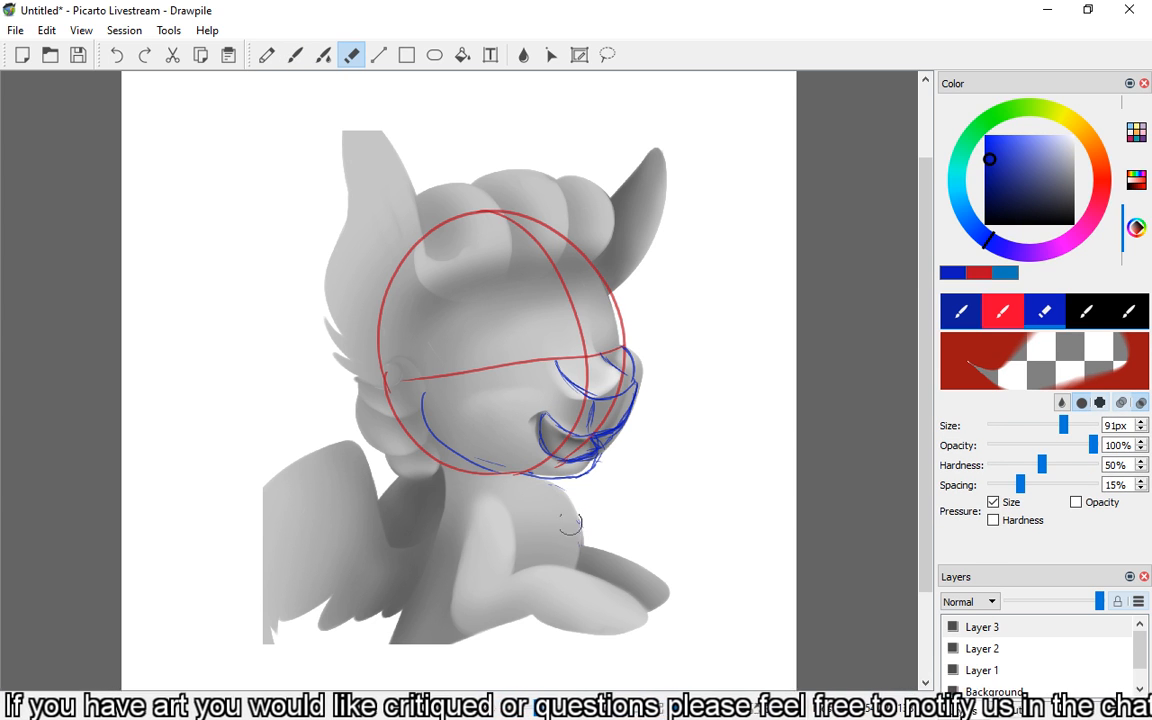
{"action": "key", "text": "b"}
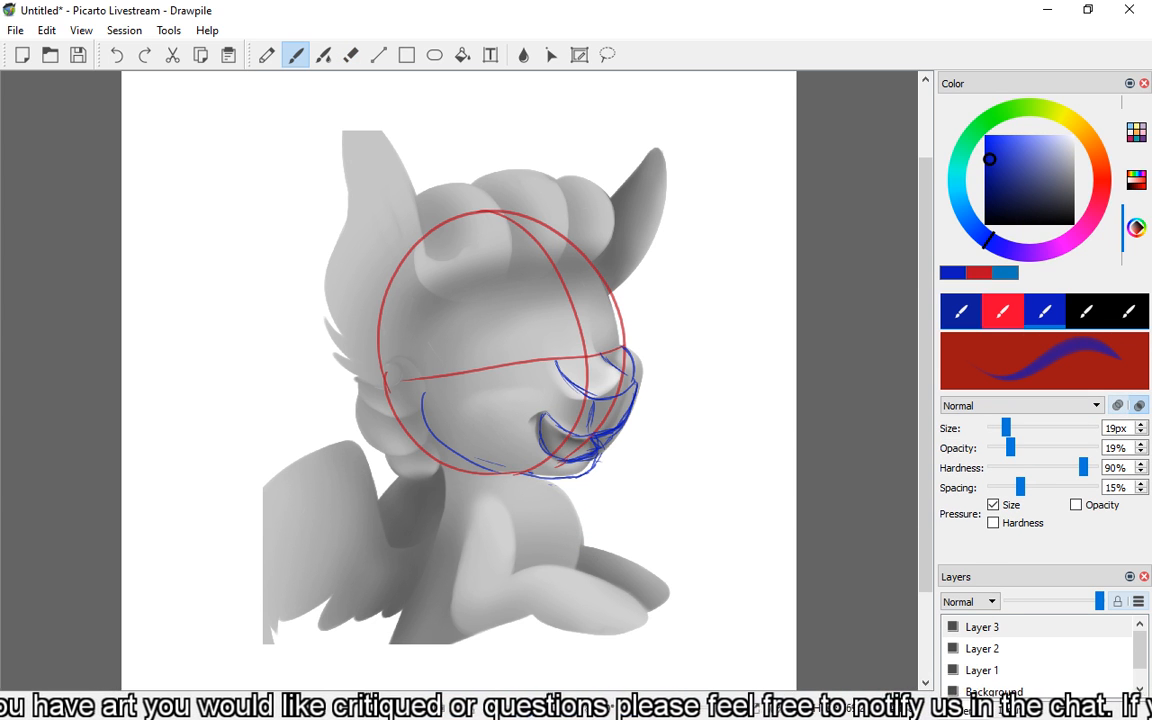
{"action": "mouse_move", "coordinate": [555, 488]}
{"action": "left_mouse_down"}
{"action": "mouse_move", "coordinate": [583, 519]}
{"action": "mouse_move", "coordinate": [573, 568]}
{"action": "left_mouse_up"}
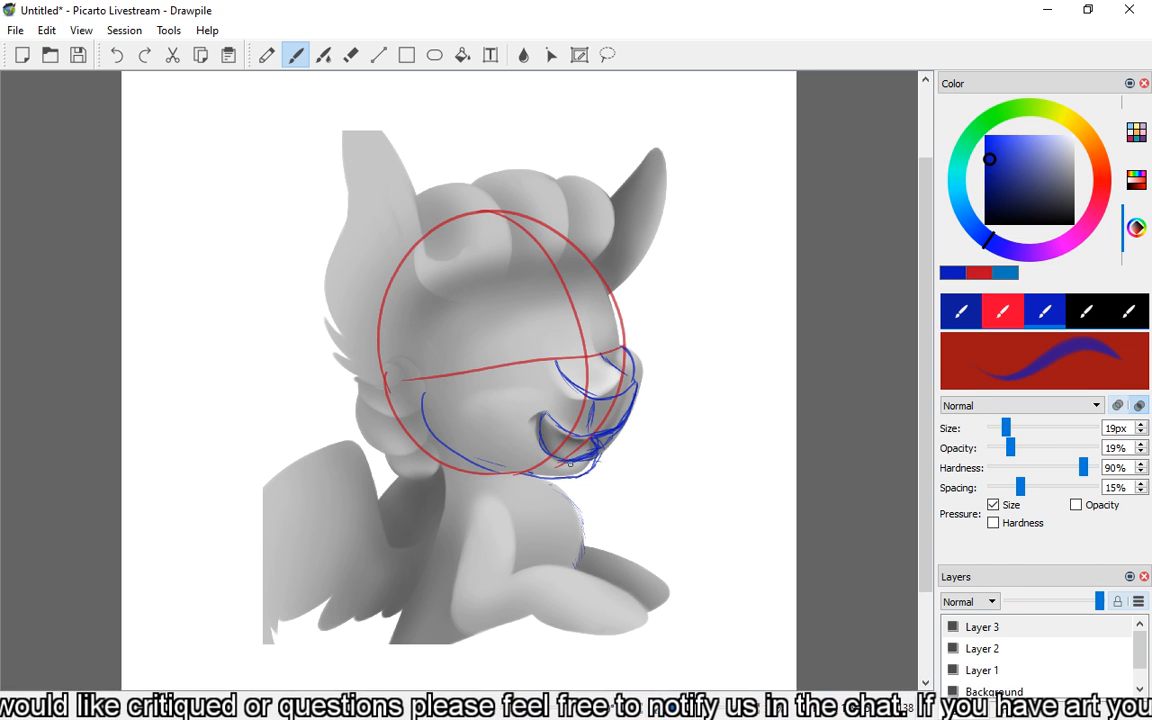
- Switch to green and draw zigzag fluff strokes in front of and across the pony's chest
{"action": "left_click", "coordinate": [990, 116]}
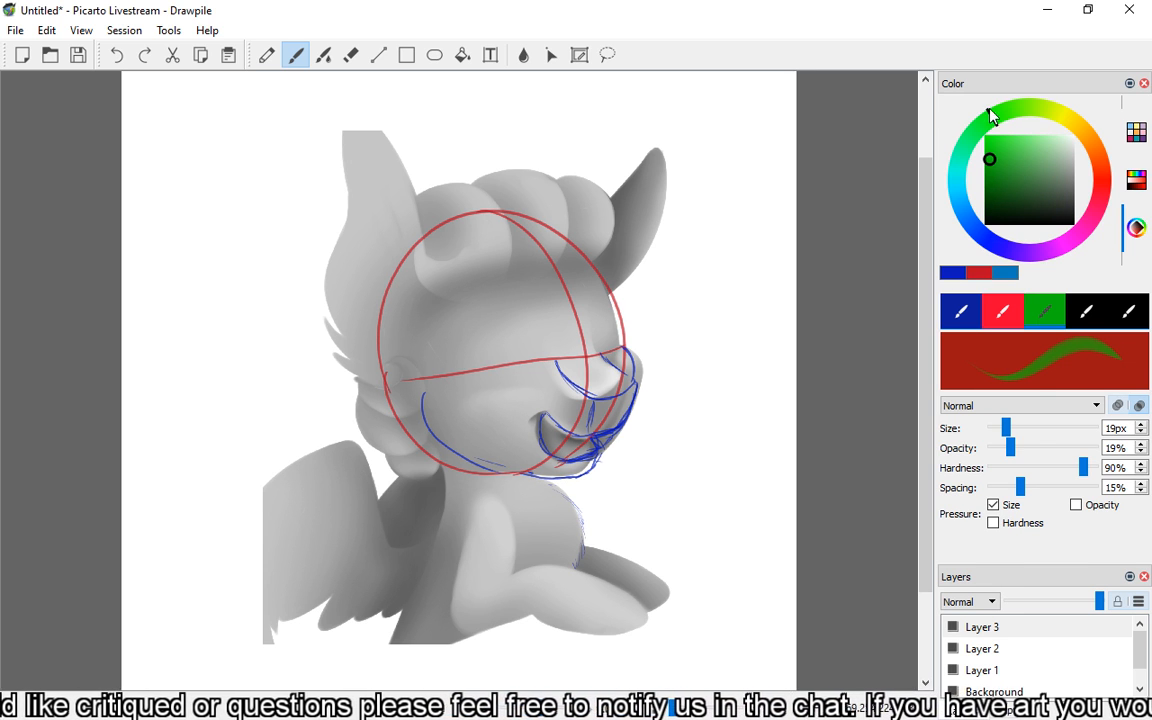
{"action": "mouse_move", "coordinate": [551, 480]}
{"action": "left_mouse_down"}
{"action": "mouse_move", "coordinate": [634, 515]}
{"action": "mouse_move", "coordinate": [609, 521]}
{"action": "mouse_move", "coordinate": [615, 591]}
{"action": "mouse_move", "coordinate": [587, 593]}
{"action": "mouse_move", "coordinate": [580, 624]}
{"action": "left_mouse_up"}
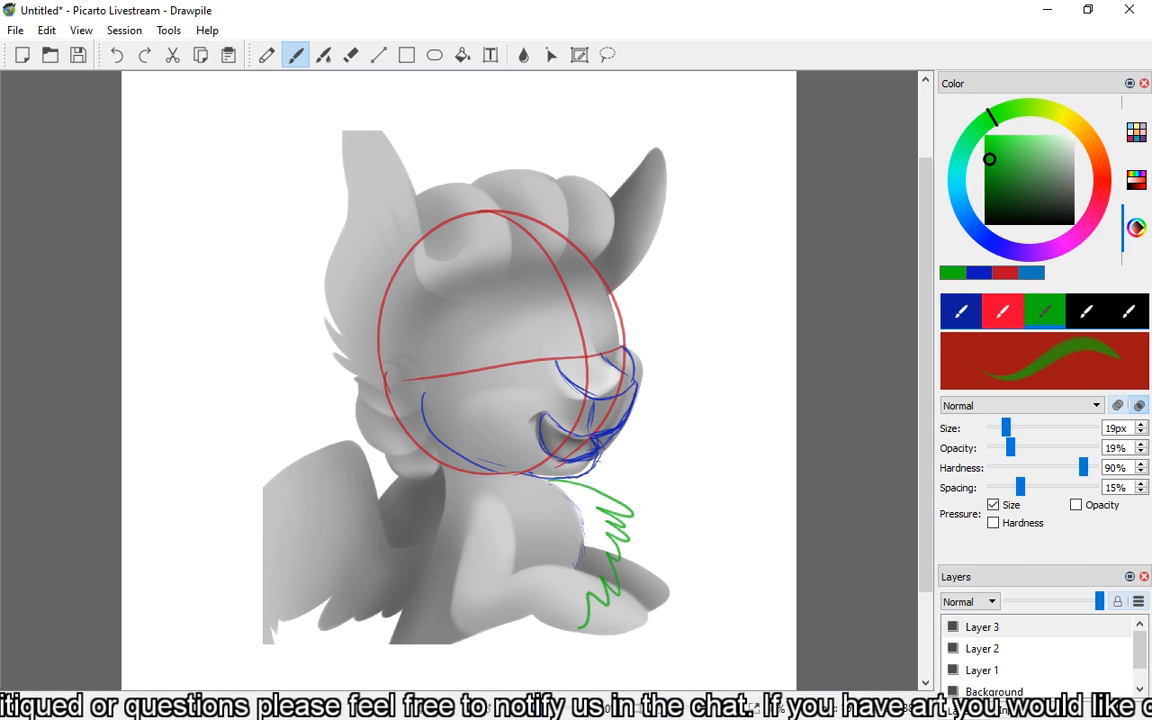
{"action": "left_click_drag", "start_coordinate": [552, 516], "coordinate": [548, 568]}
{"action": "left_click_drag", "start_coordinate": [600, 483], "coordinate": [620, 496]}
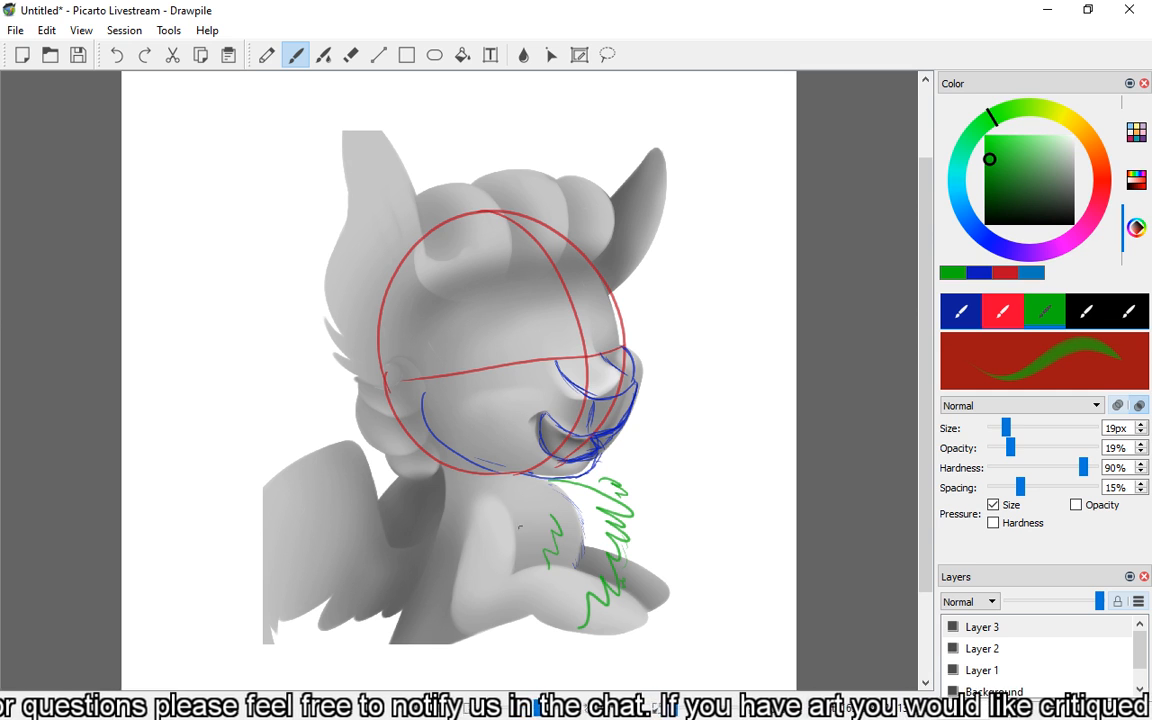
{"action": "left_click_drag", "start_coordinate": [516, 502], "coordinate": [521, 551]}
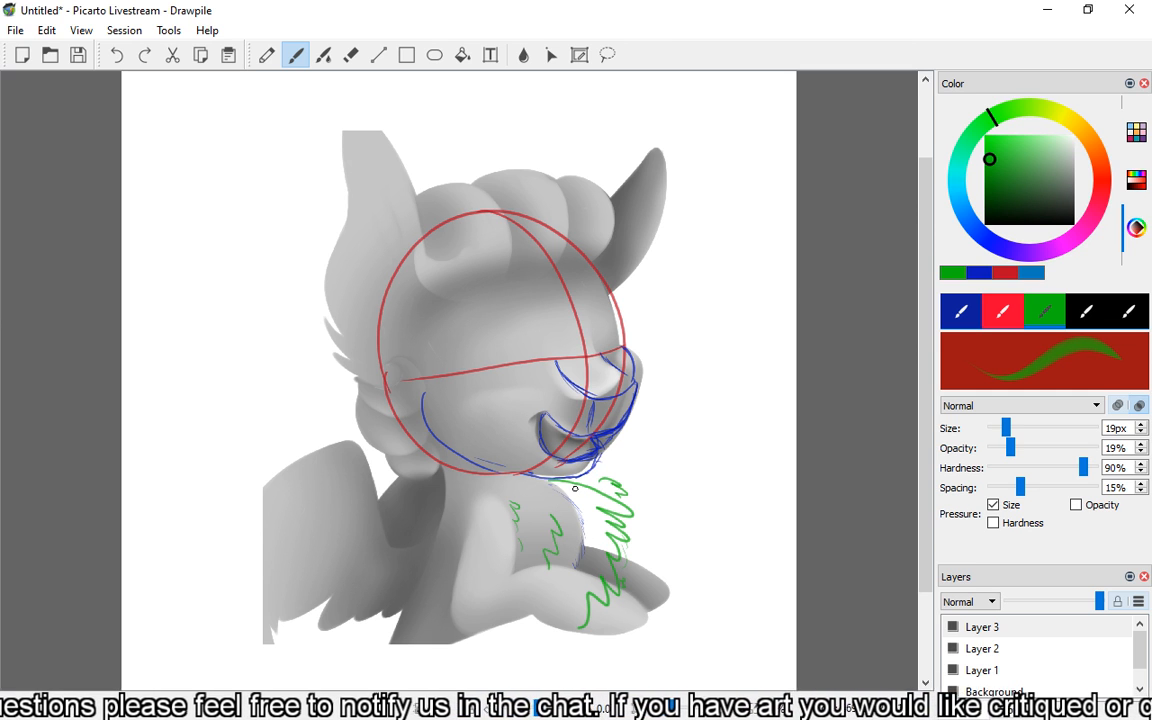
- Draw a wider green zigzag outline beyond the chest fluff, erase along its upper part, and return to the brush
{"action": "mouse_move", "coordinate": [603, 470]}
{"action": "left_mouse_down"}
{"action": "mouse_move", "coordinate": [666, 472]}
{"action": "mouse_move", "coordinate": [688, 517]}
{"action": "mouse_move", "coordinate": [657, 533]}
{"action": "mouse_move", "coordinate": [669, 570]}
{"action": "mouse_move", "coordinate": [656, 581]}
{"action": "mouse_move", "coordinate": [640, 607]}
{"action": "left_mouse_up"}
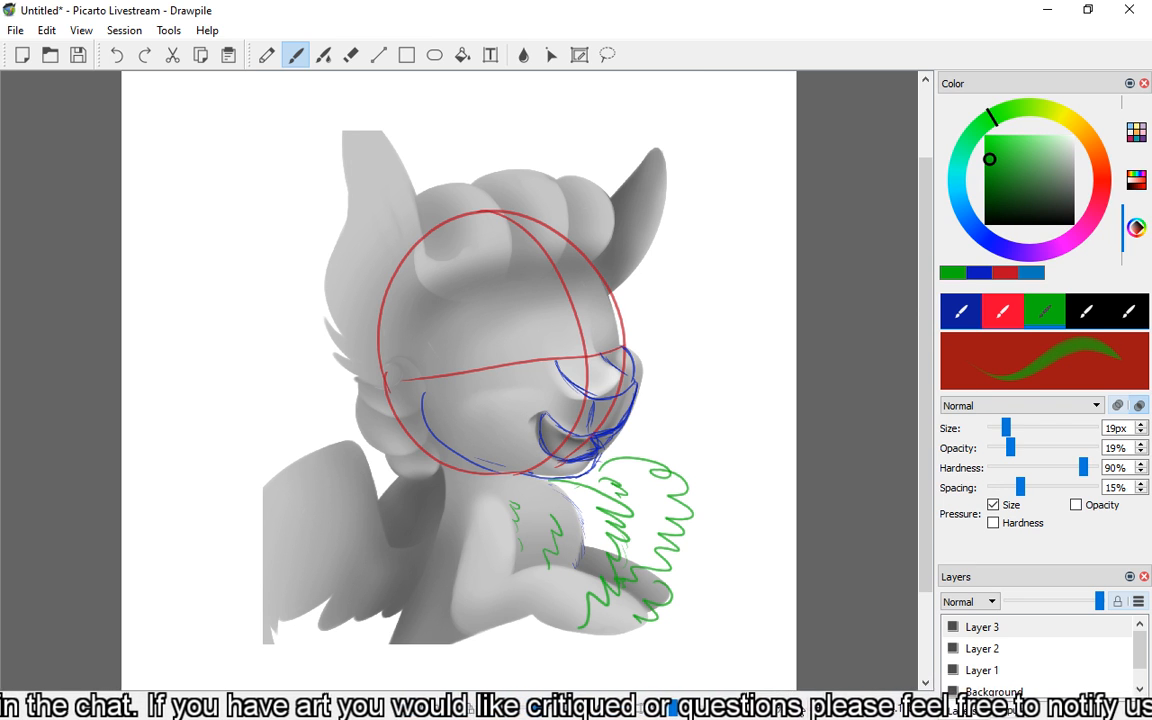
{"action": "key", "text": "e"}
{"action": "mouse_move", "coordinate": [643, 471]}
{"action": "left_mouse_down"}
{"action": "mouse_move", "coordinate": [614, 481]}
{"action": "mouse_move", "coordinate": [655, 469]}
{"action": "mouse_move", "coordinate": [539, 494]}
{"action": "mouse_move", "coordinate": [601, 633]}
{"action": "mouse_move", "coordinate": [600, 514]}
{"action": "mouse_move", "coordinate": [593, 628]}
{"action": "mouse_move", "coordinate": [574, 628]}
{"action": "mouse_move", "coordinate": [606, 609]}
{"action": "mouse_move", "coordinate": [672, 503]}
{"action": "mouse_move", "coordinate": [635, 540]}
{"action": "mouse_move", "coordinate": [672, 534]}
{"action": "mouse_move", "coordinate": [684, 467]}
{"action": "mouse_move", "coordinate": [643, 554]}
{"action": "mouse_move", "coordinate": [630, 625]}
{"action": "mouse_move", "coordinate": [660, 630]}
{"action": "mouse_move", "coordinate": [562, 502]}
{"action": "mouse_move", "coordinate": [622, 481]}
{"action": "left_mouse_up"}
{"action": "key", "text": "b"}
{"action": "key", "text": "e"}
{"action": "key", "text": "b"}
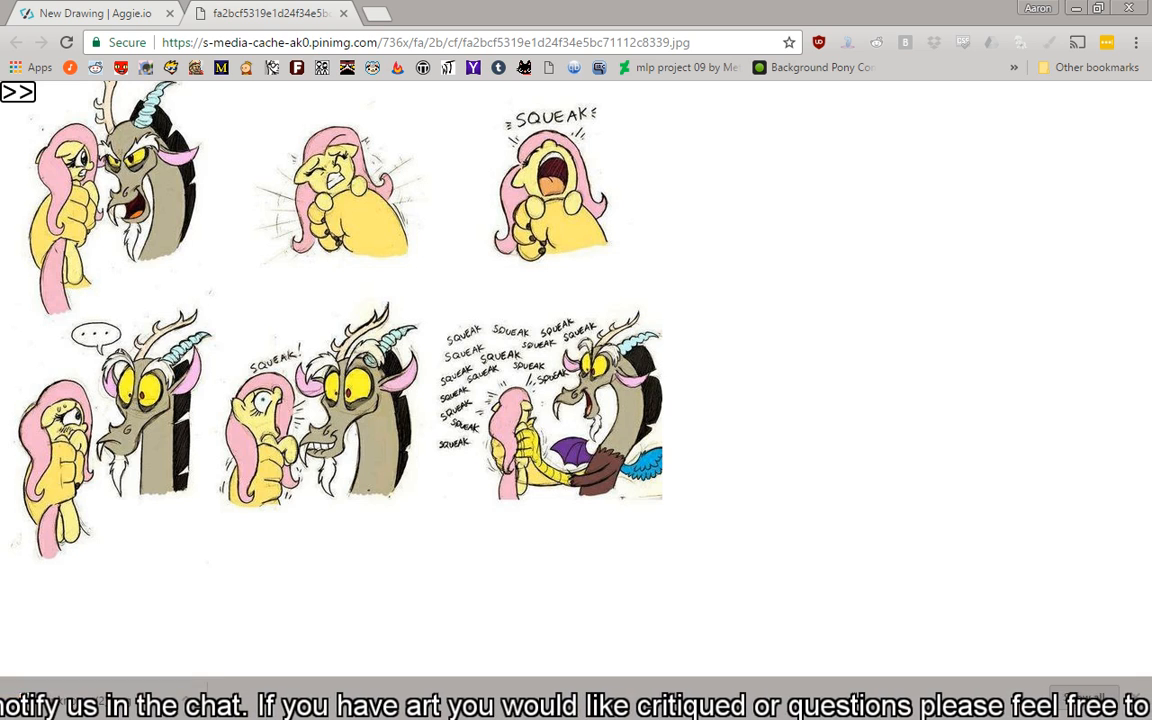
- Switch to the web browser and close the comic image tab to return to the Aggie.io drawing
{"action": "left_click", "coordinate": [343, 13]}
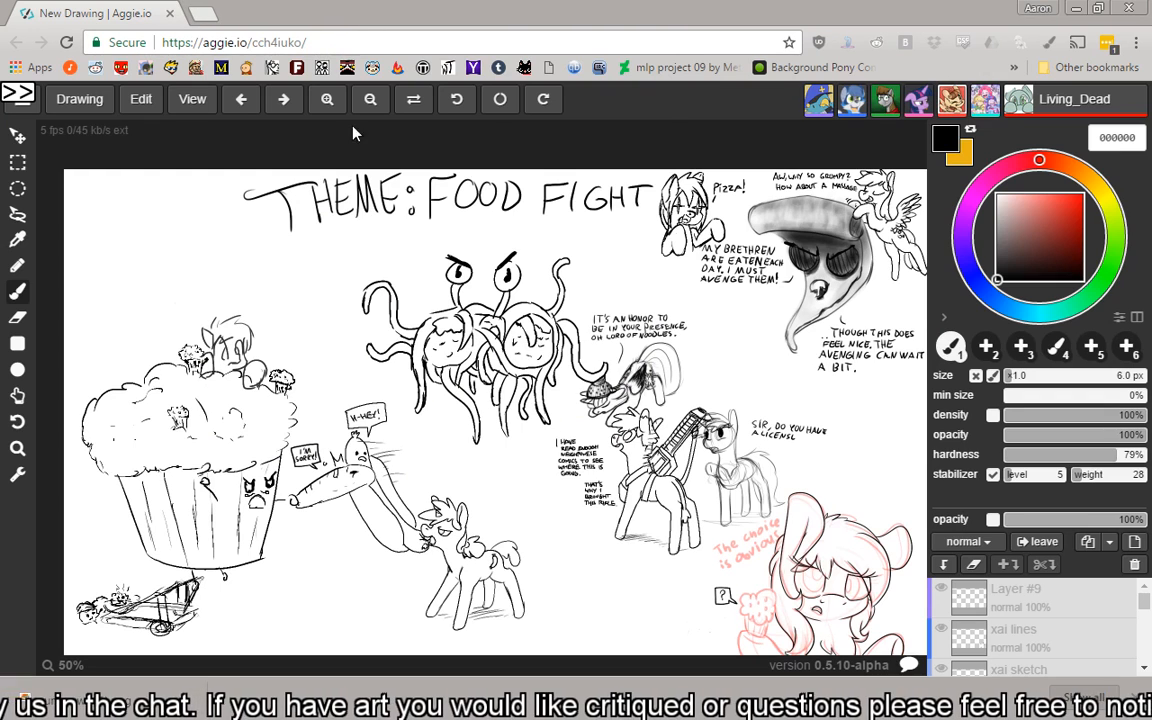